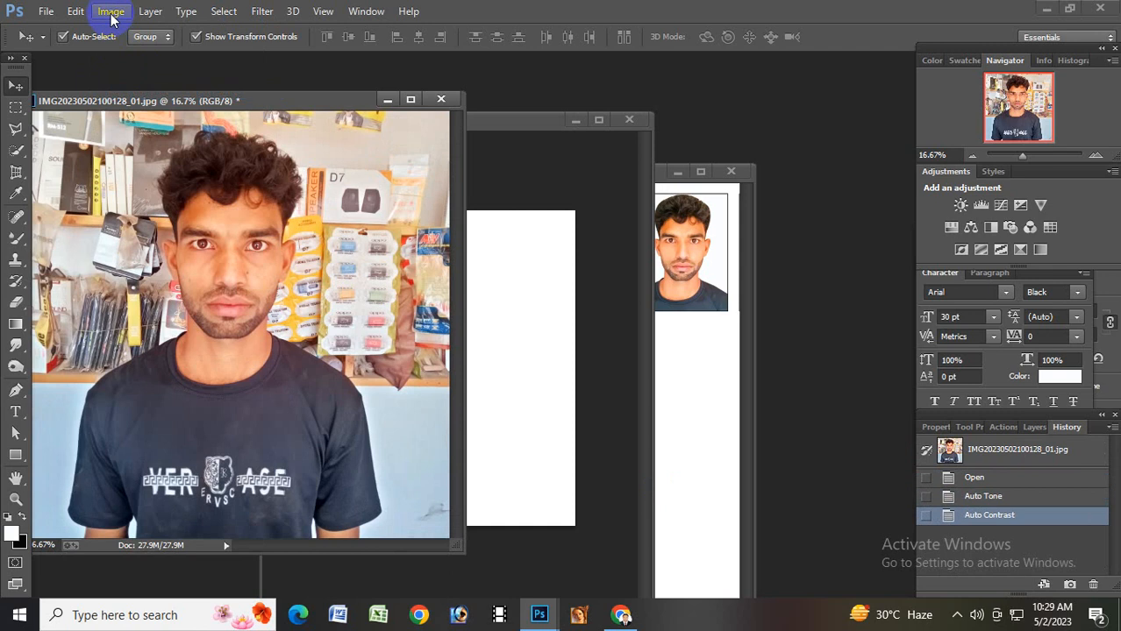
Apply the Auto Color correction to the portrait photo
left_click(110, 11)
left_click(158, 108)
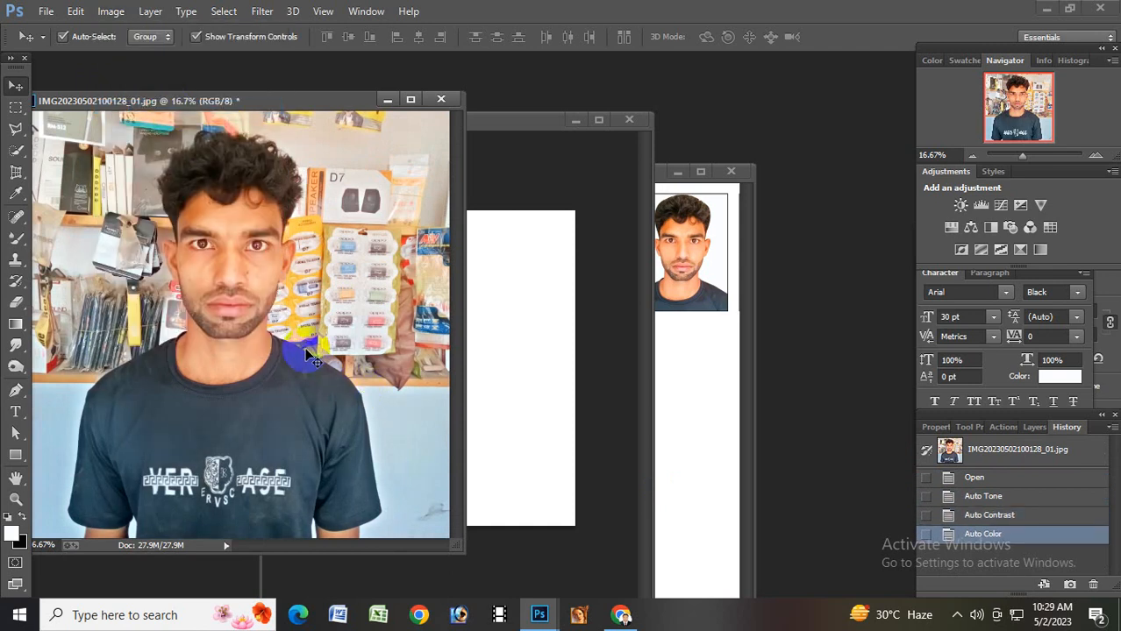
Smooth the skin on the forehead and the cheek at the image's left with Mixer Brush strokes
left_click(17, 240)
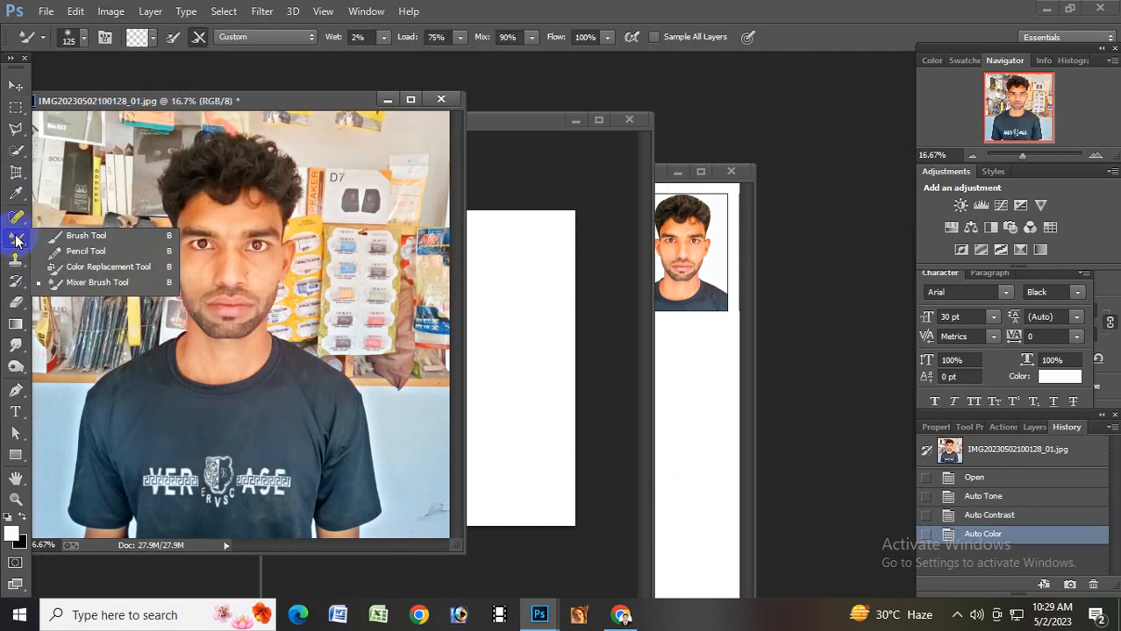
left_click(132, 282)
left_click_drag(208, 247, 233, 258)
left_click(409, 99)
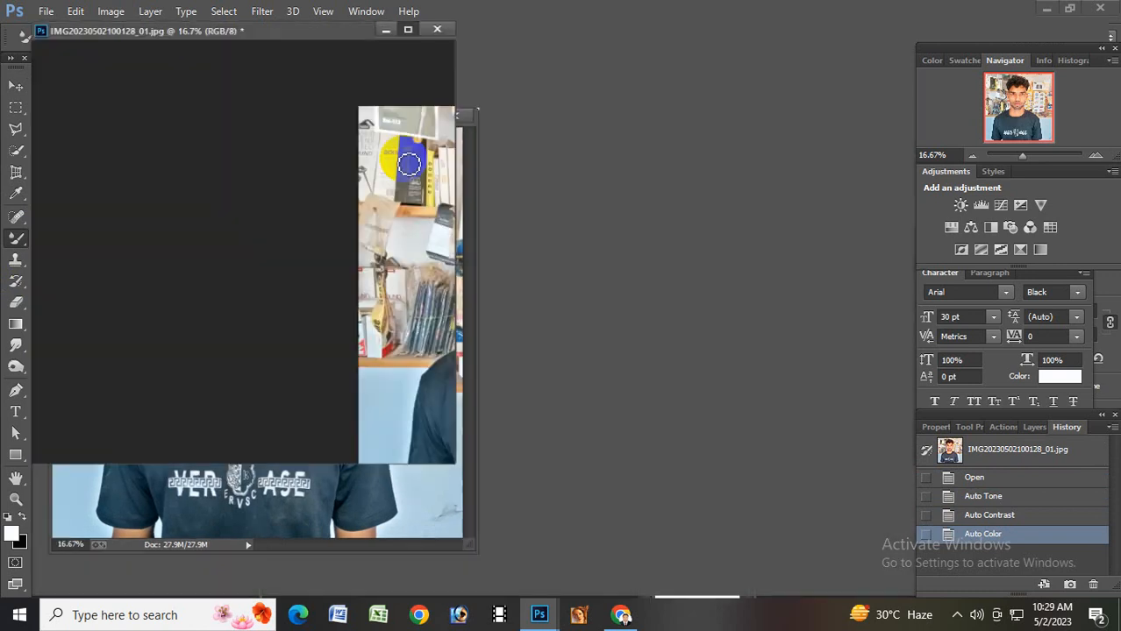
mouse_move(592, 263)
left_mouse_down()
mouse_move(583, 306)
mouse_move(590, 273)
left_mouse_up()
scroll(590, 273, "up", 3)
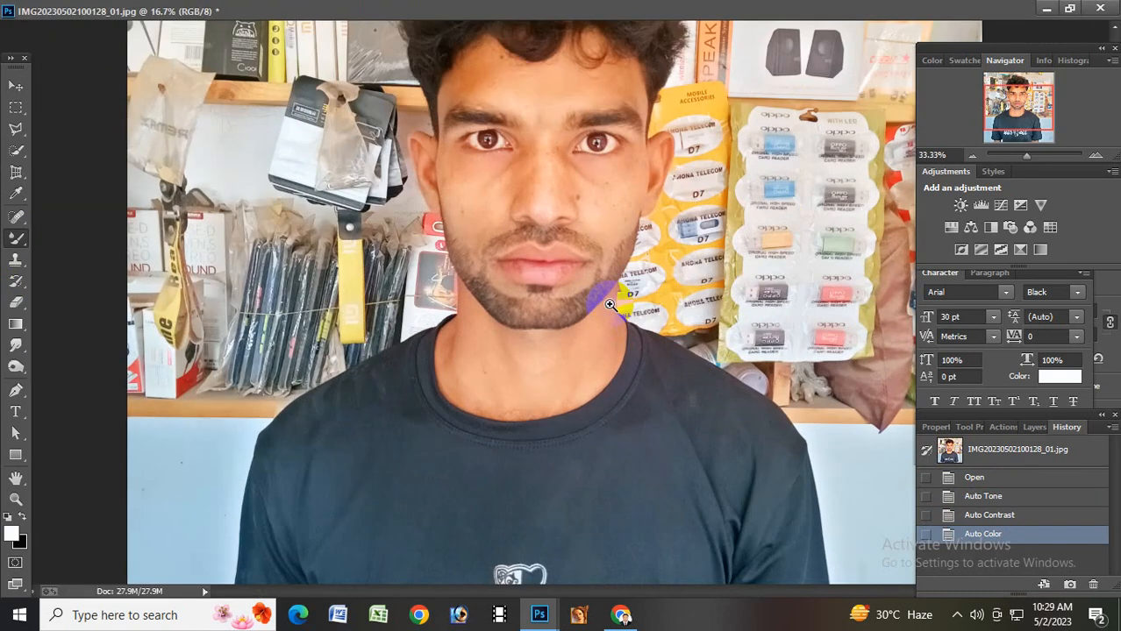
scroll(507, 200, "up", 2)
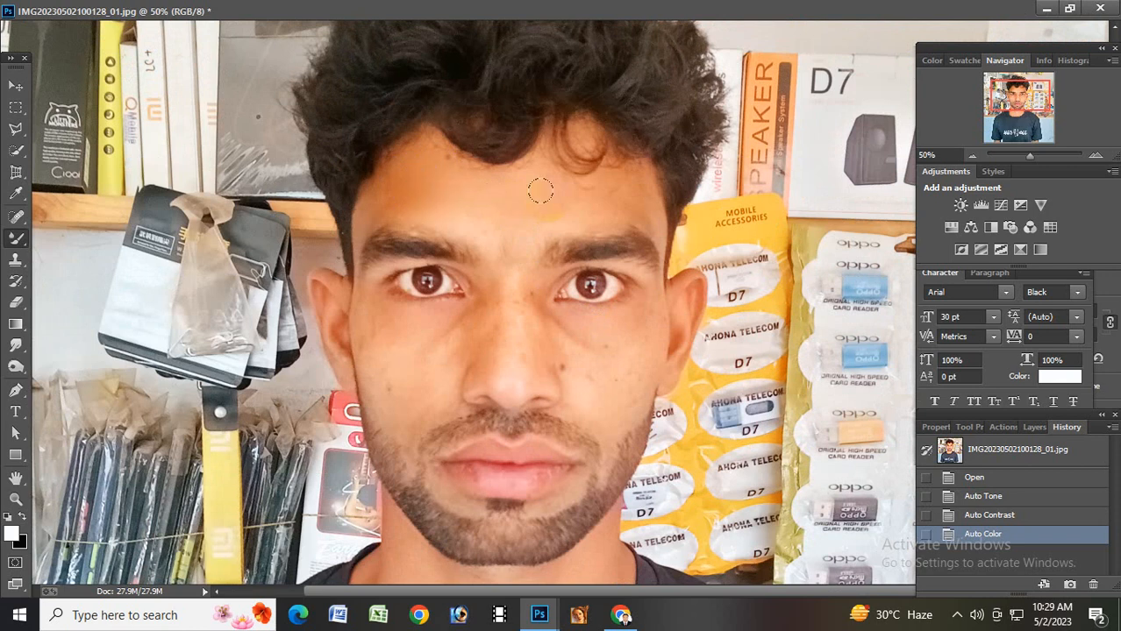
mouse_move(540, 191)
left_mouse_down()
mouse_move(588, 168)
mouse_move(509, 191)
mouse_move(502, 235)
mouse_move(400, 180)
mouse_move(433, 144)
mouse_move(394, 219)
left_mouse_up()
scroll(395, 263, "down", 2)
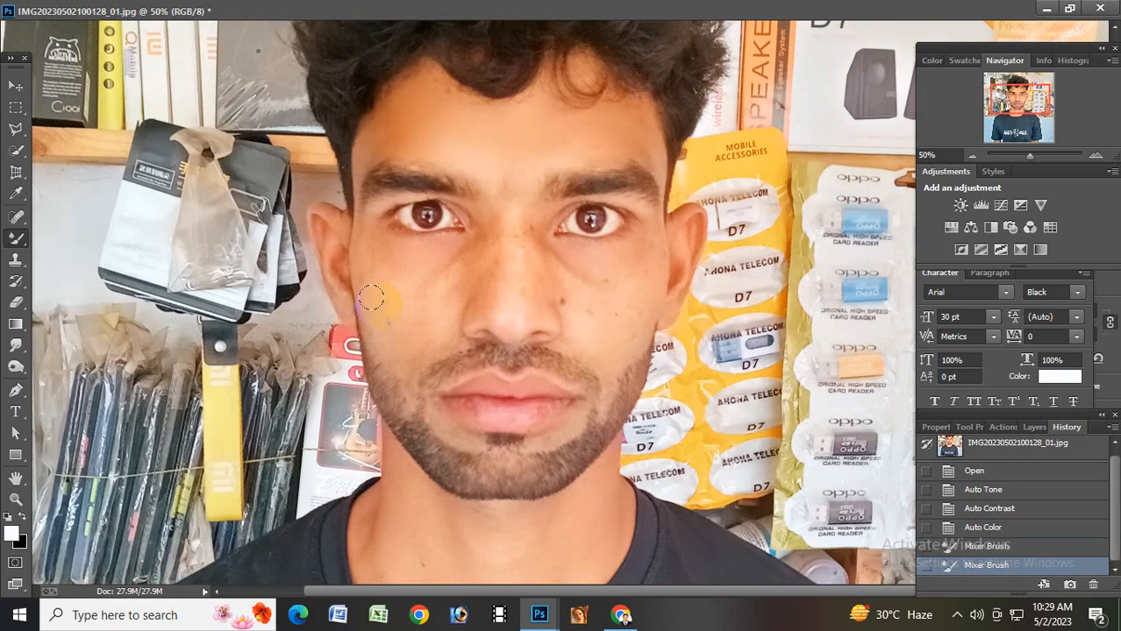
mouse_move(409, 317)
left_mouse_down()
mouse_move(379, 283)
mouse_move(395, 336)
mouse_move(436, 319)
left_mouse_up()
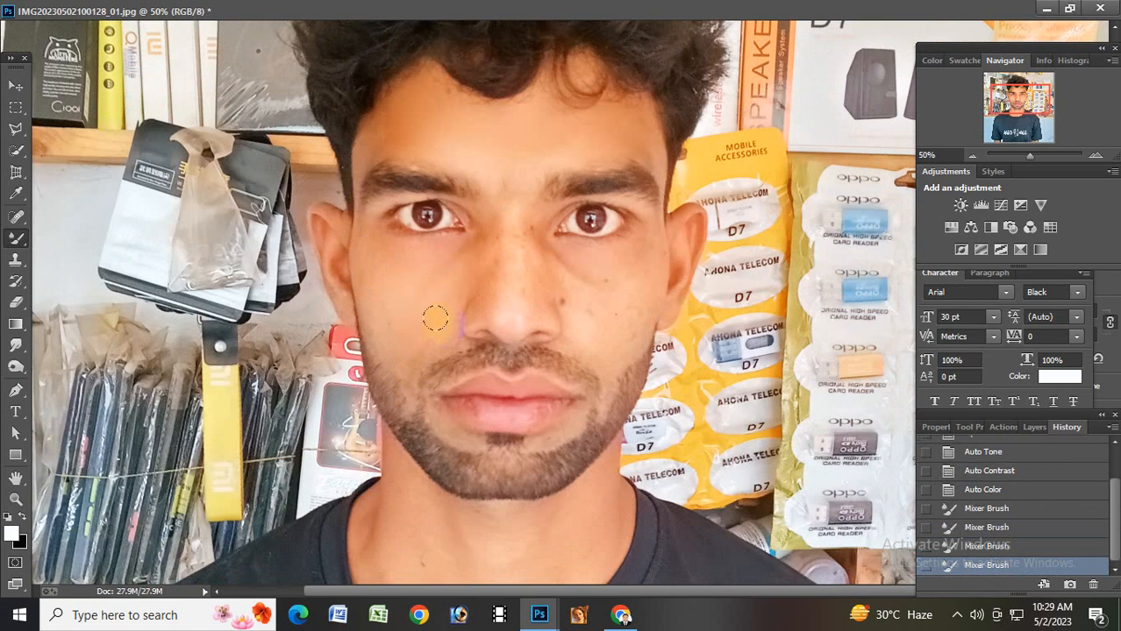
Remove the dark spots on the cheek at the image's right and beside the nose bridge with the Spot Healing Brush
right_click(15, 217)
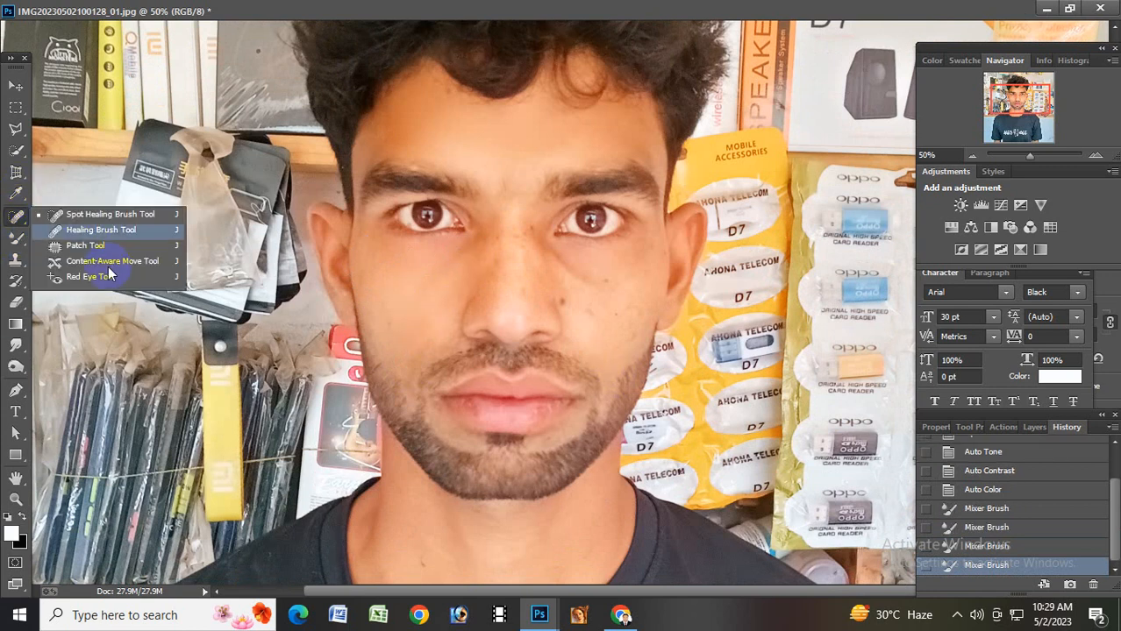
left_click(94, 214)
left_click(562, 304)
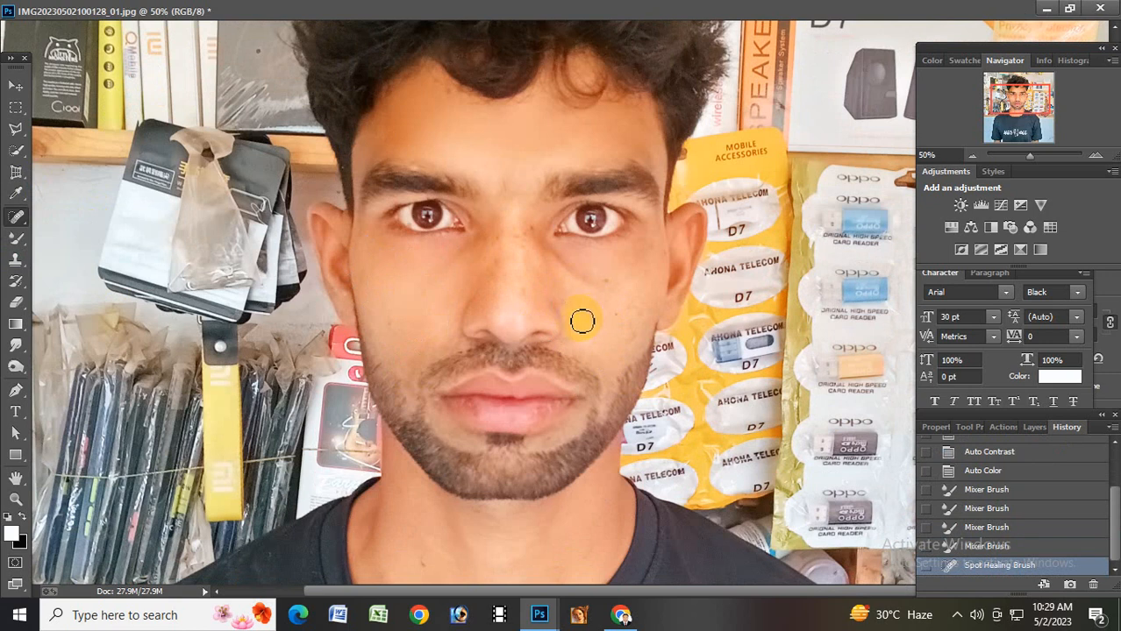
left_click(592, 321)
left_click(609, 280)
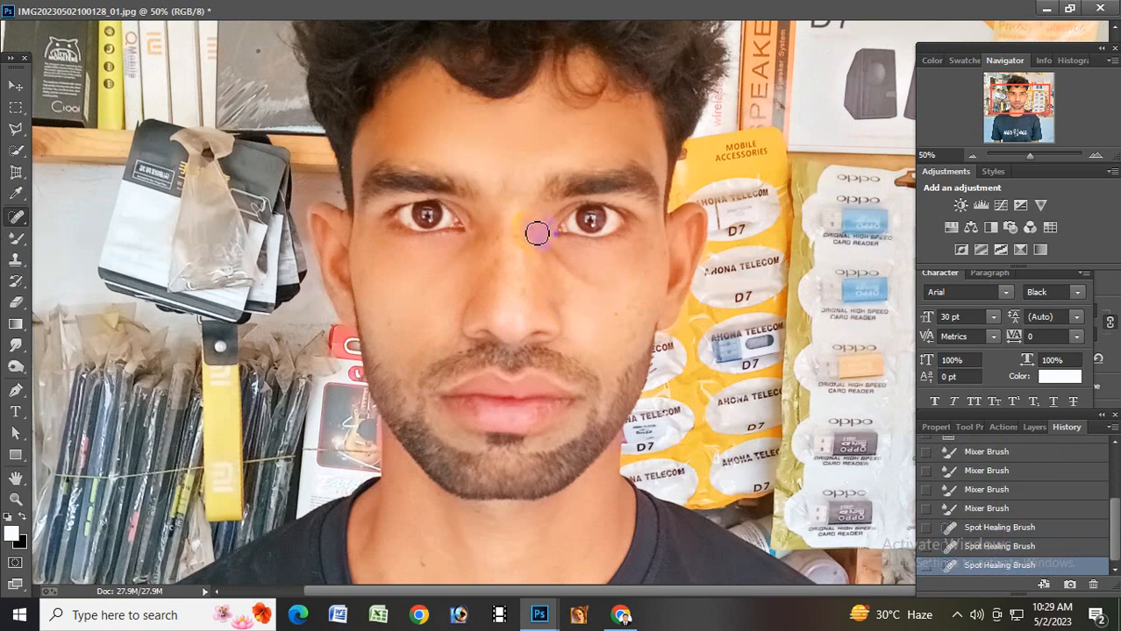
left_click(522, 245)
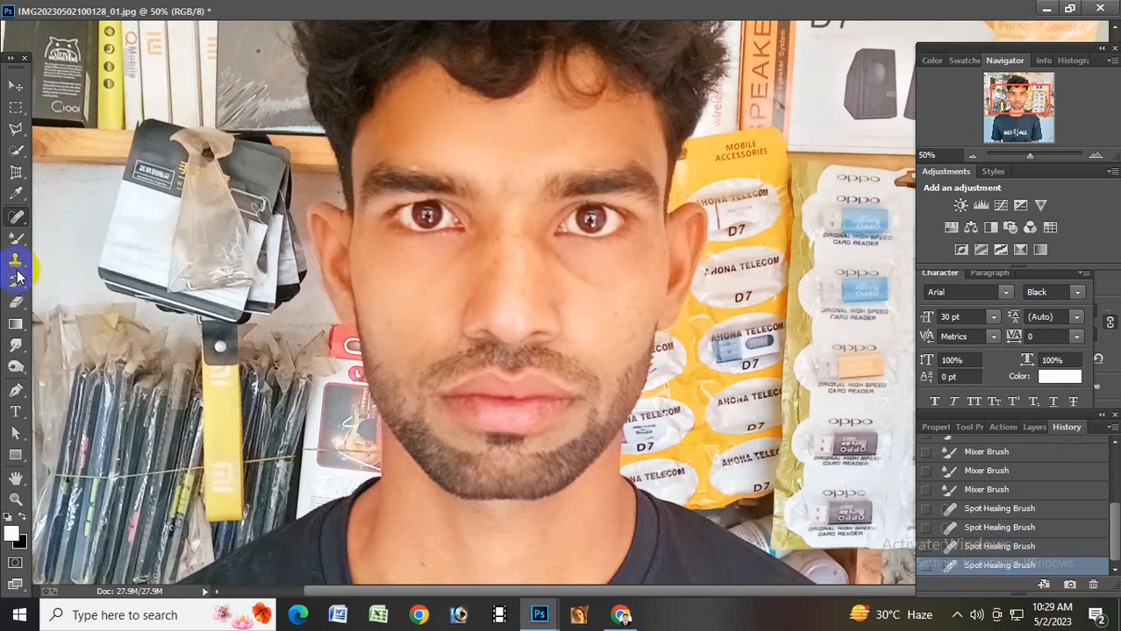
Blend the skin beside the nose, under the eyes and across the cheeks with the Mixer Brush
left_click(16, 239)
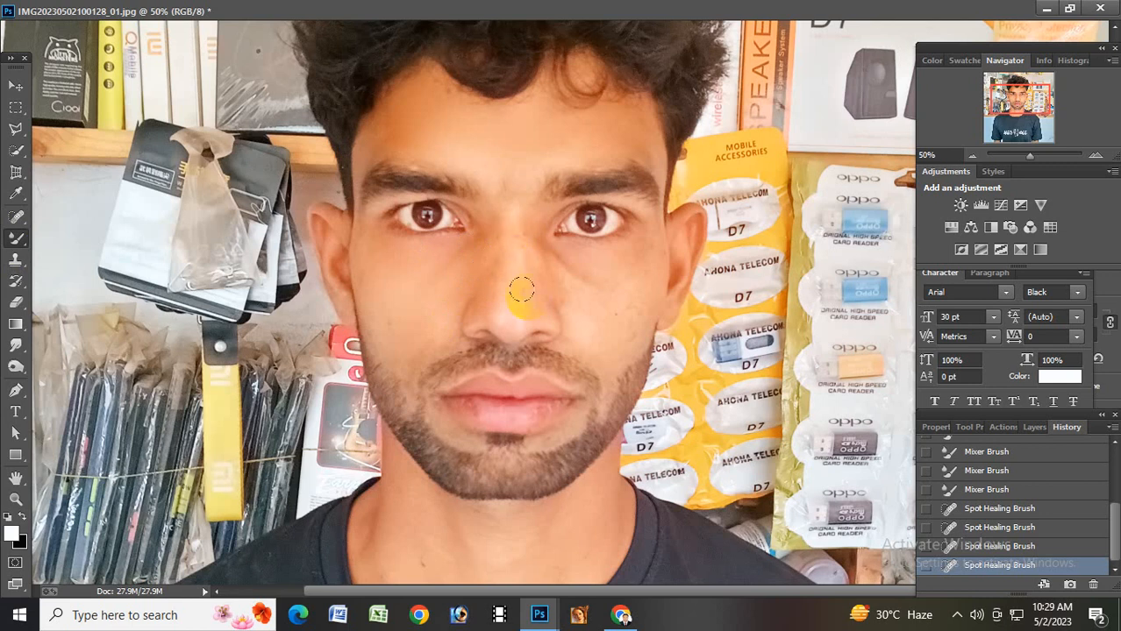
left_click_drag(467, 296, 454, 284)
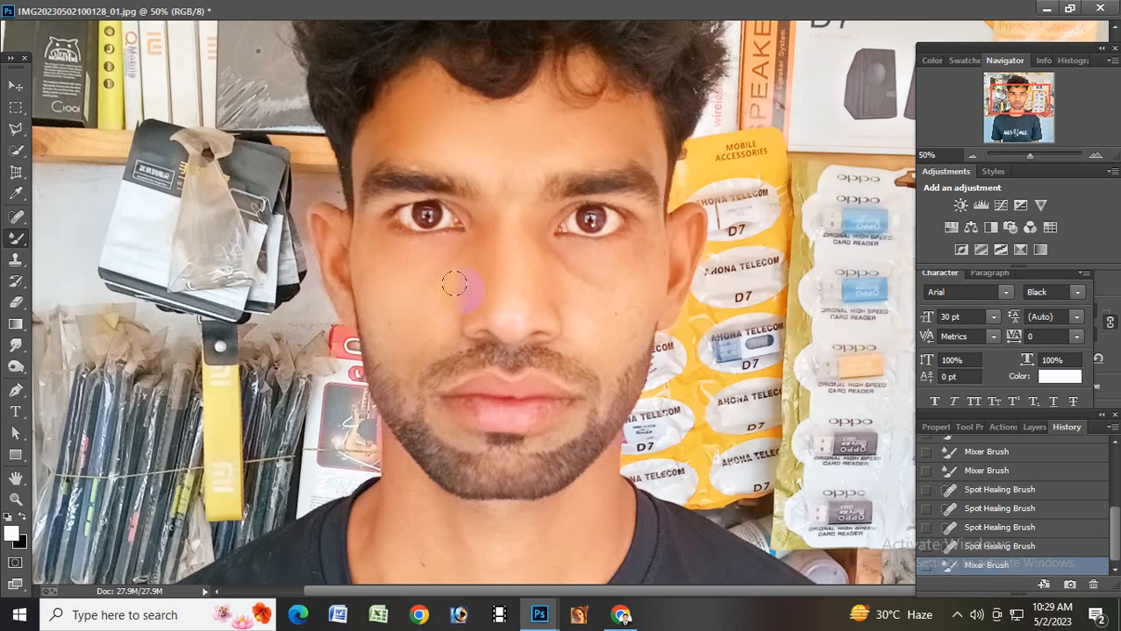
left_click_drag(599, 281, 536, 259)
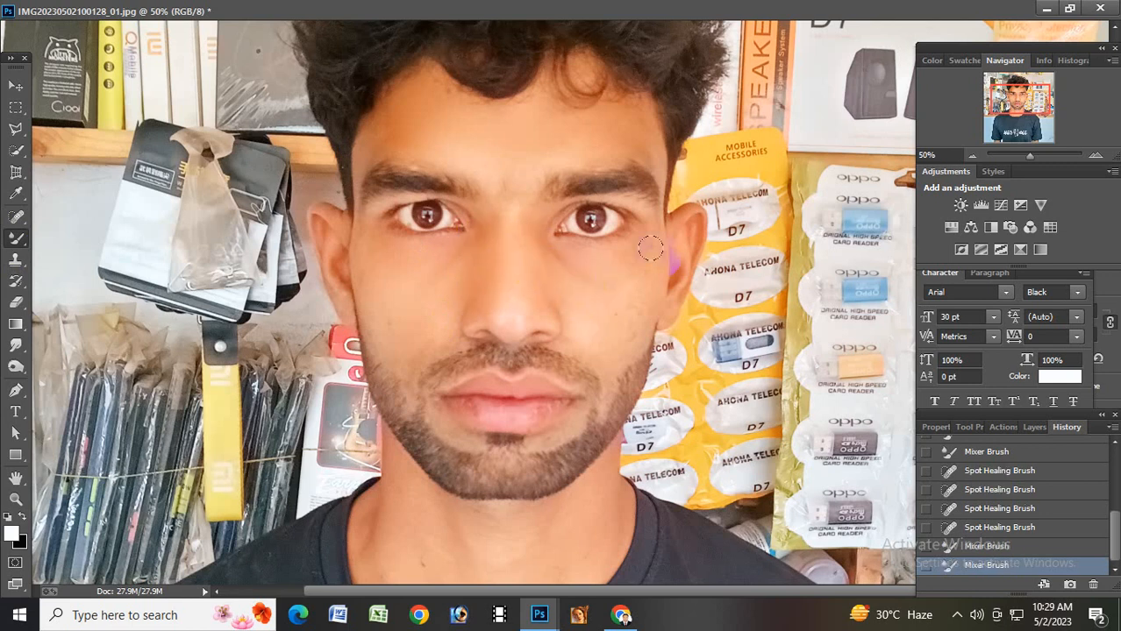
left_click_drag(650, 249, 629, 236)
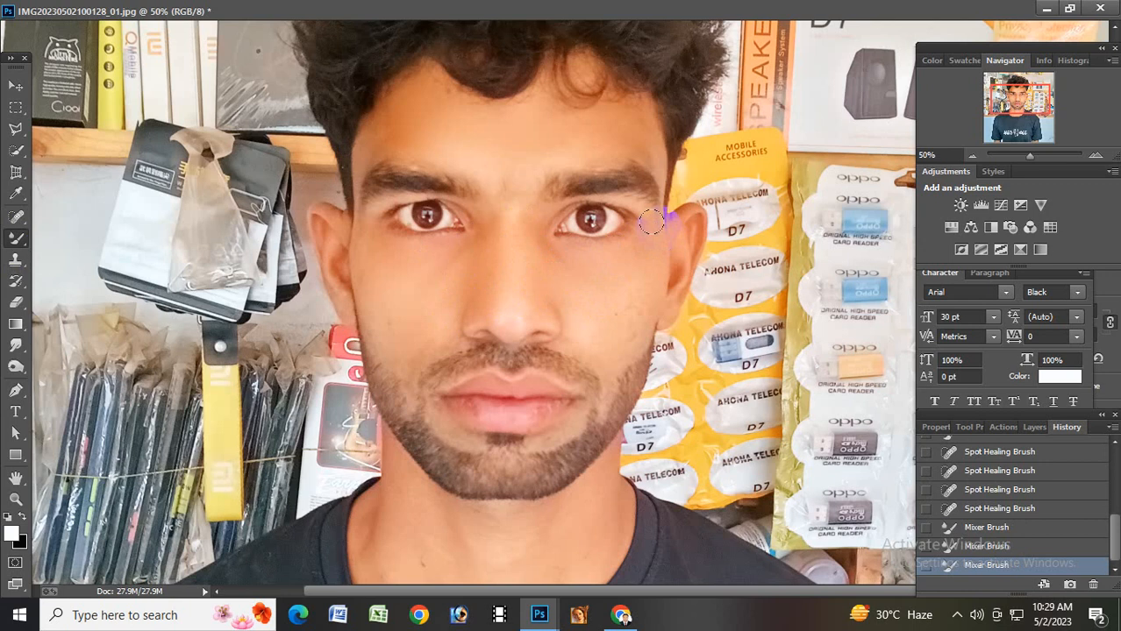
left_click_drag(606, 326, 620, 303)
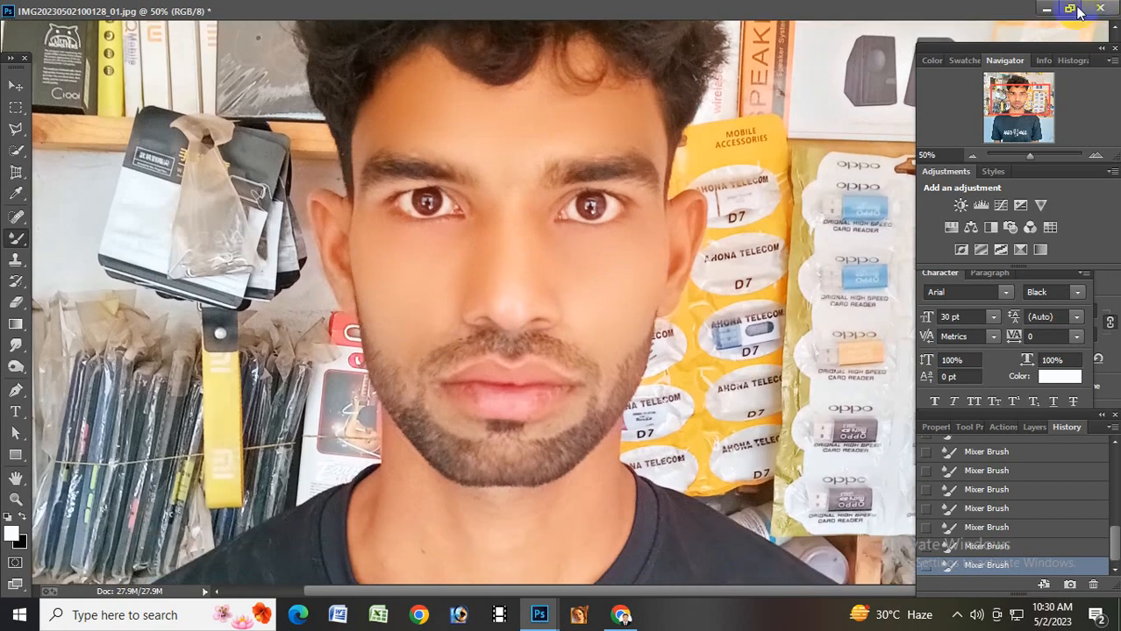
Apply the Camera Raw filter to the portrait with Exposure +0.35, Contrast +12, Whites +6, Blacks +13, Clarity +13 and Vibrance +10
left_click(1073, 9)
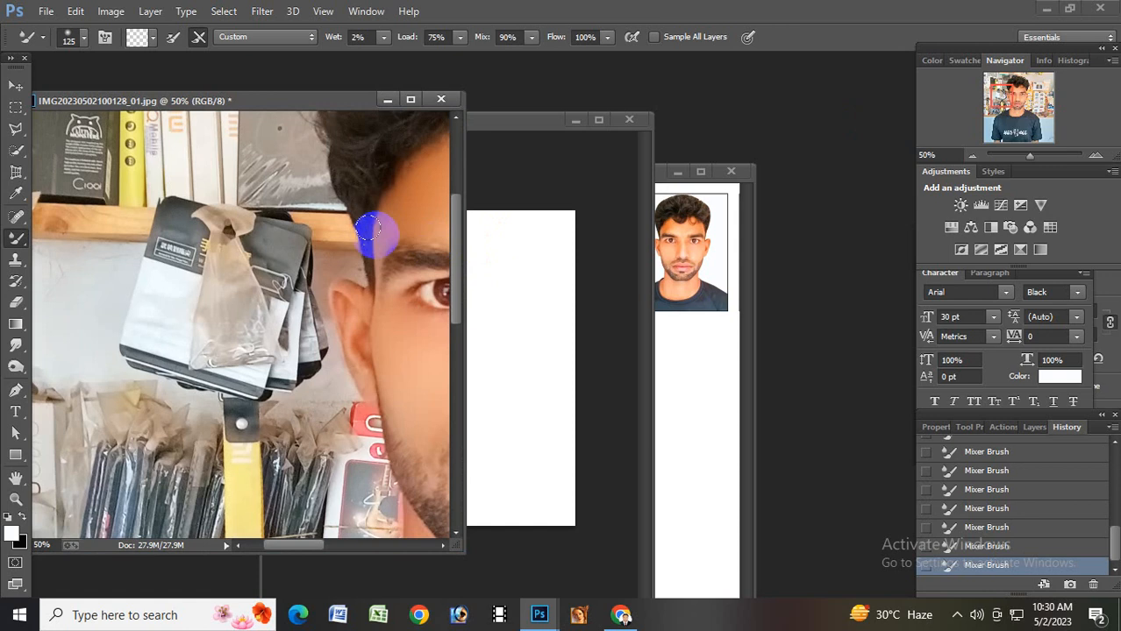
left_click(262, 12)
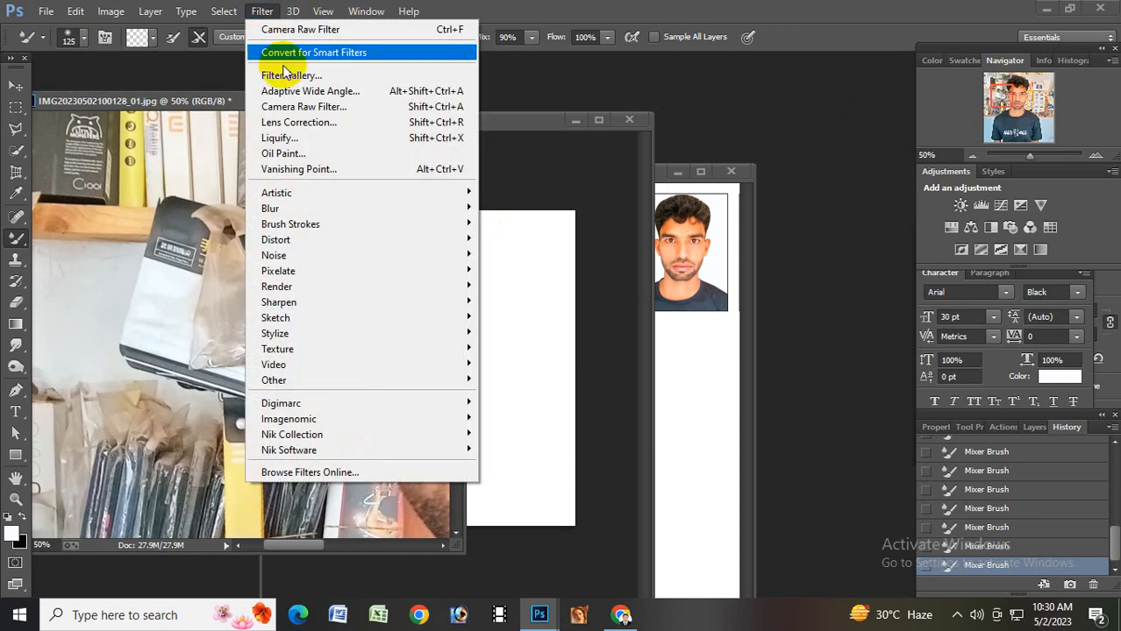
left_click(310, 112)
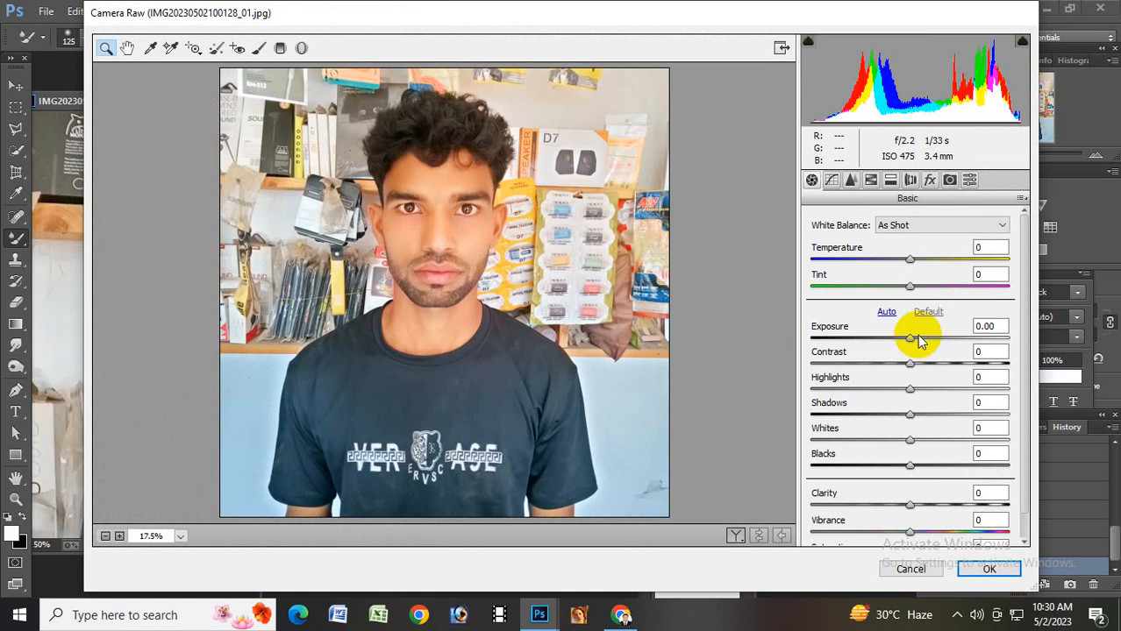
left_click_drag(912, 341, 927, 372)
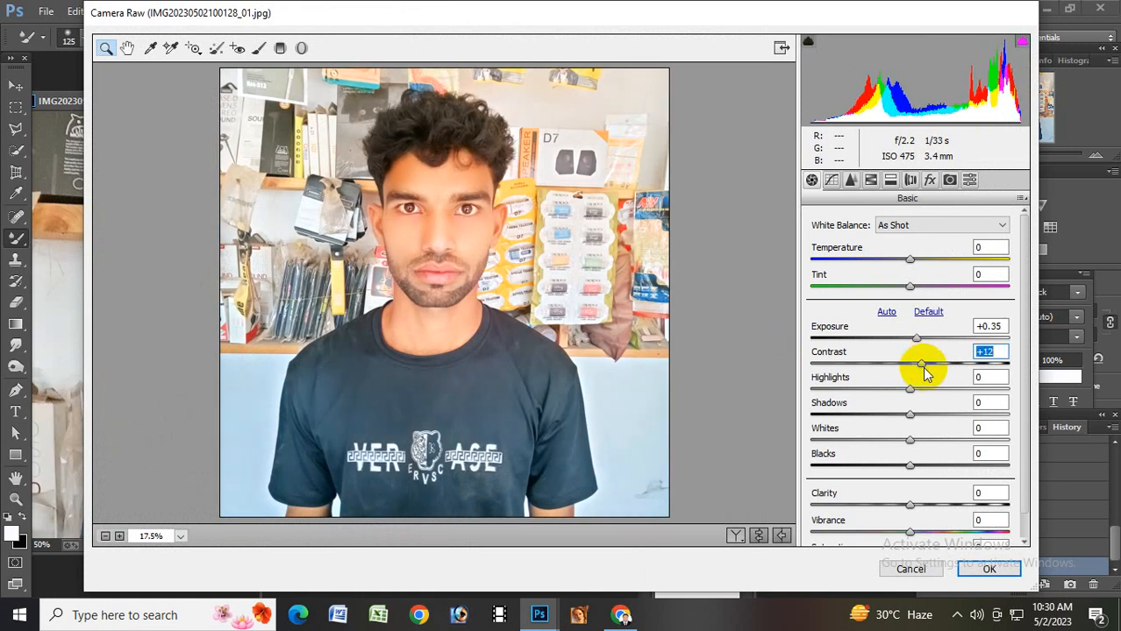
scroll(930, 461, "down", 1)
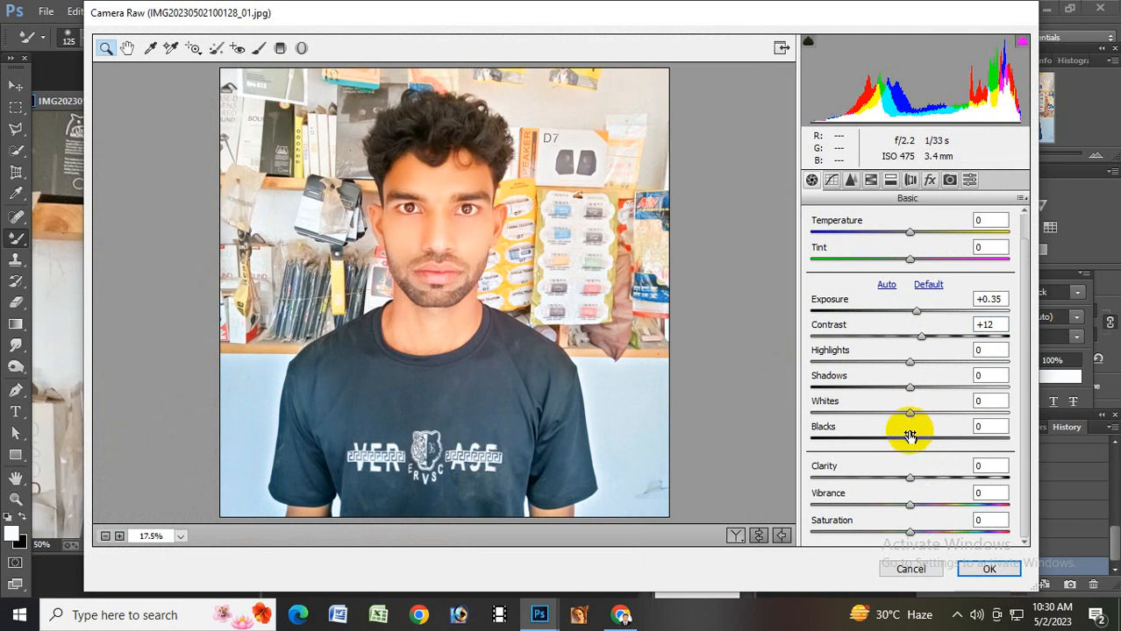
left_click_drag(912, 418, 920, 508)
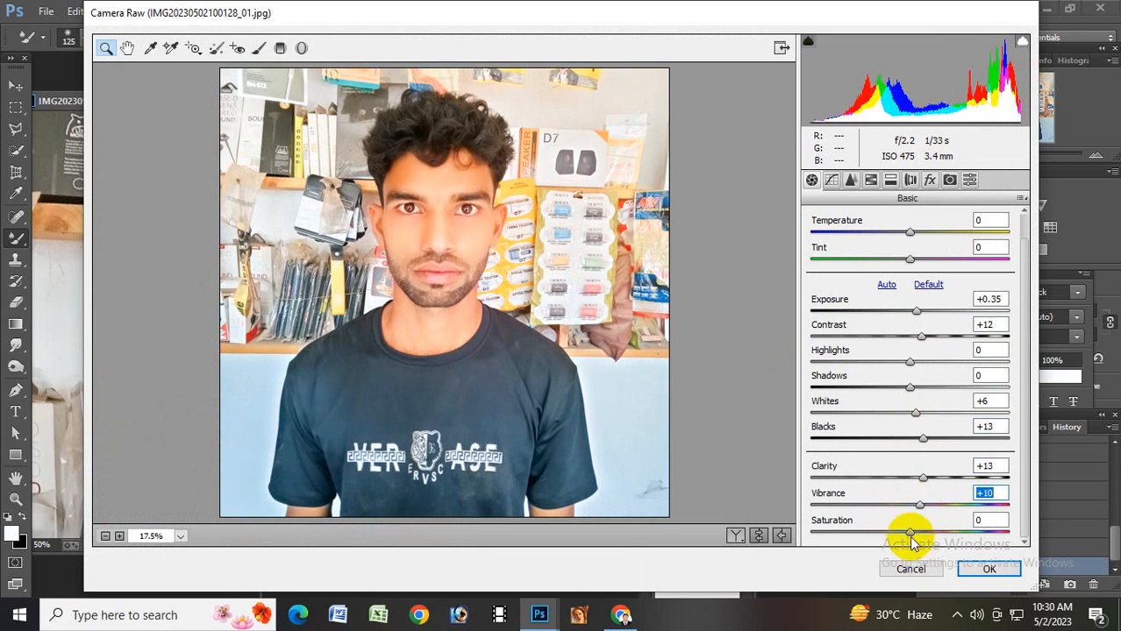
left_click(982, 569)
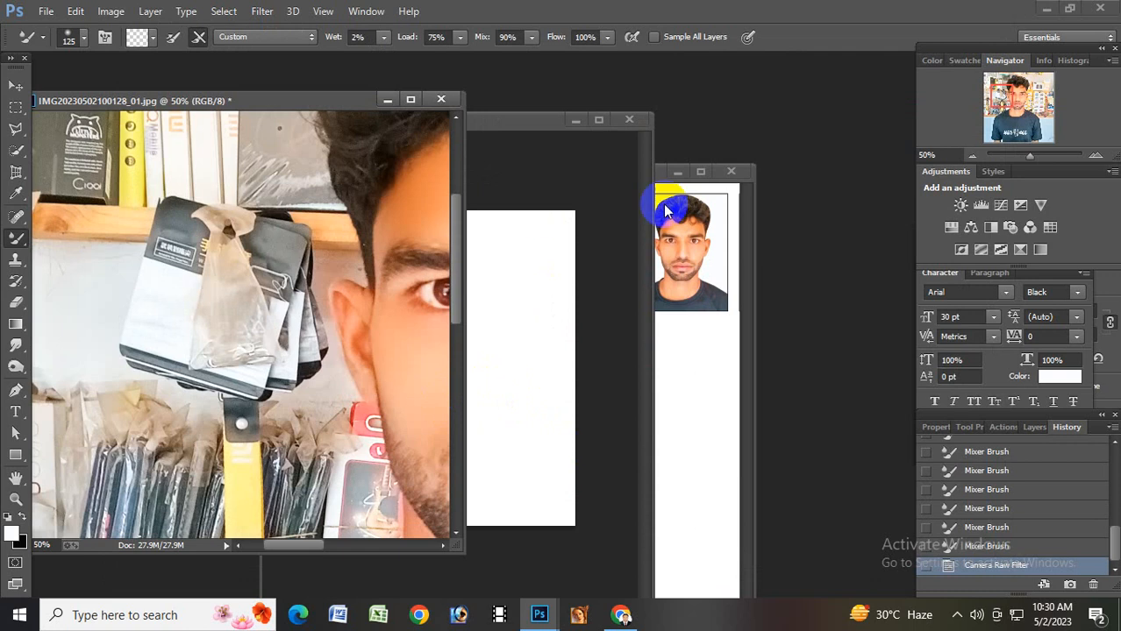
Close the blank document lying behind the portrait photo
left_click(628, 119)
left_click(570, 240)
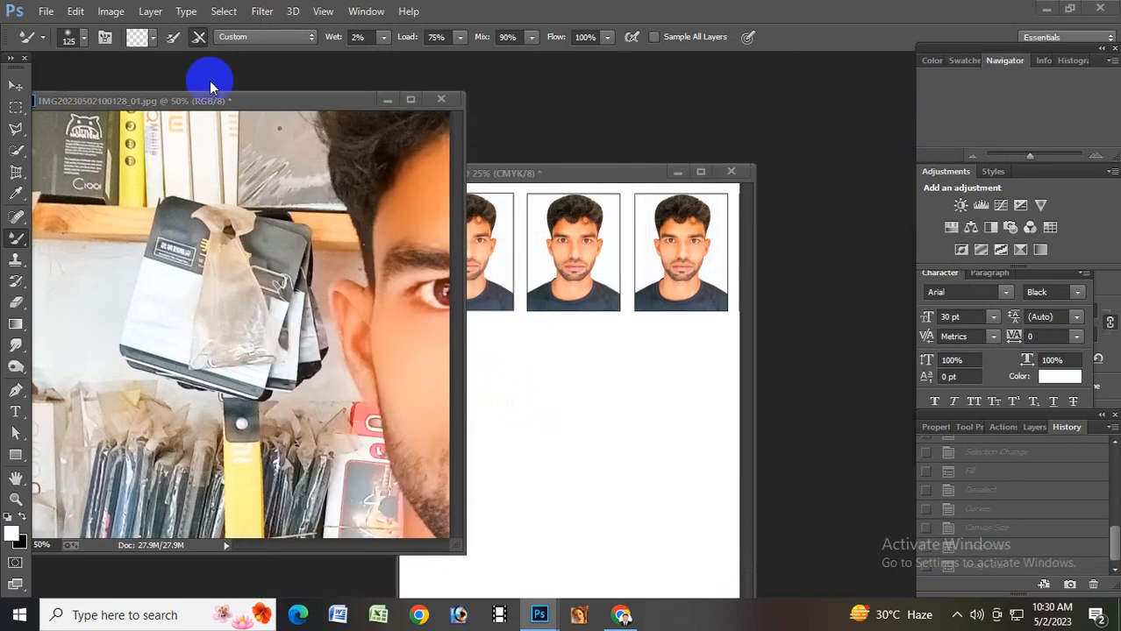
Create a new custom document 1.52 inches wide and 1.92 inches high
left_click(35, 10)
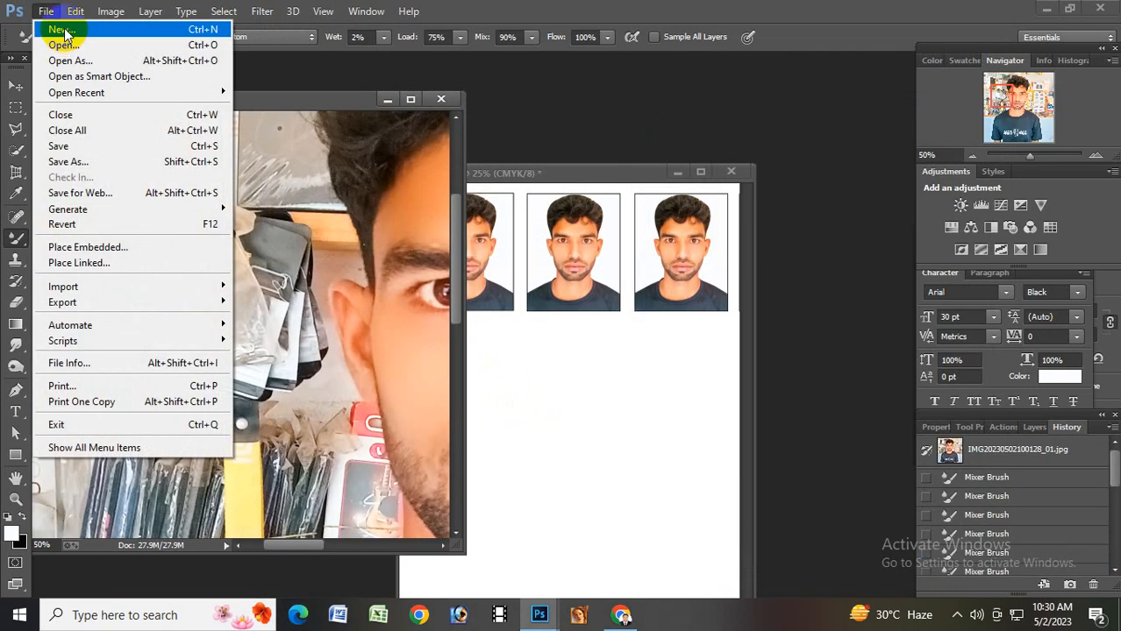
left_click(62, 30)
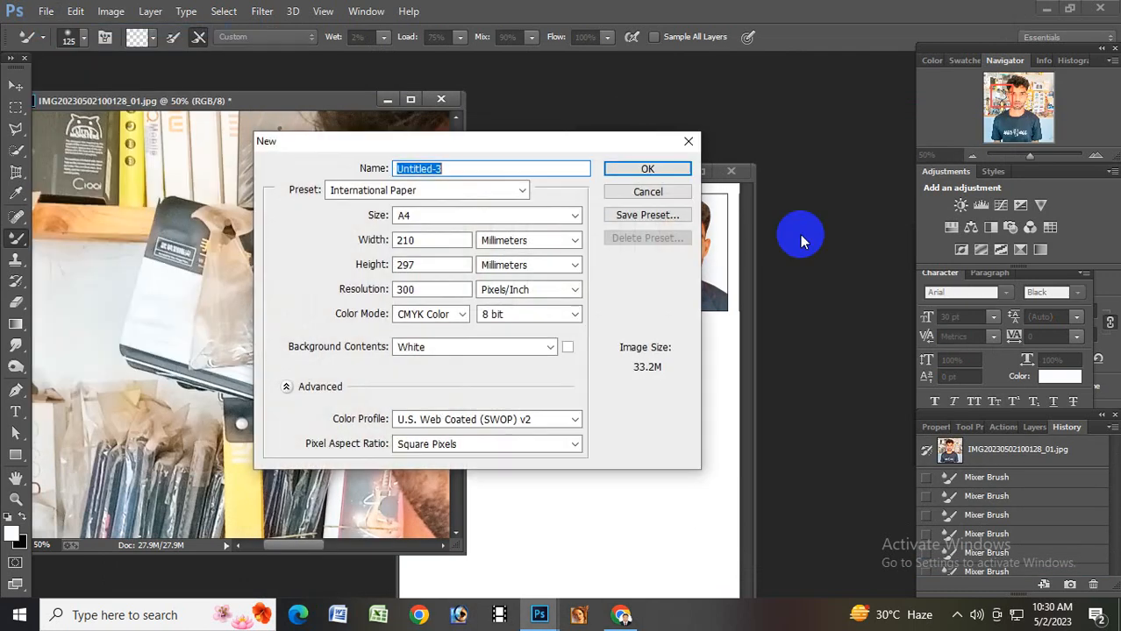
left_click(491, 189)
left_click(403, 391)
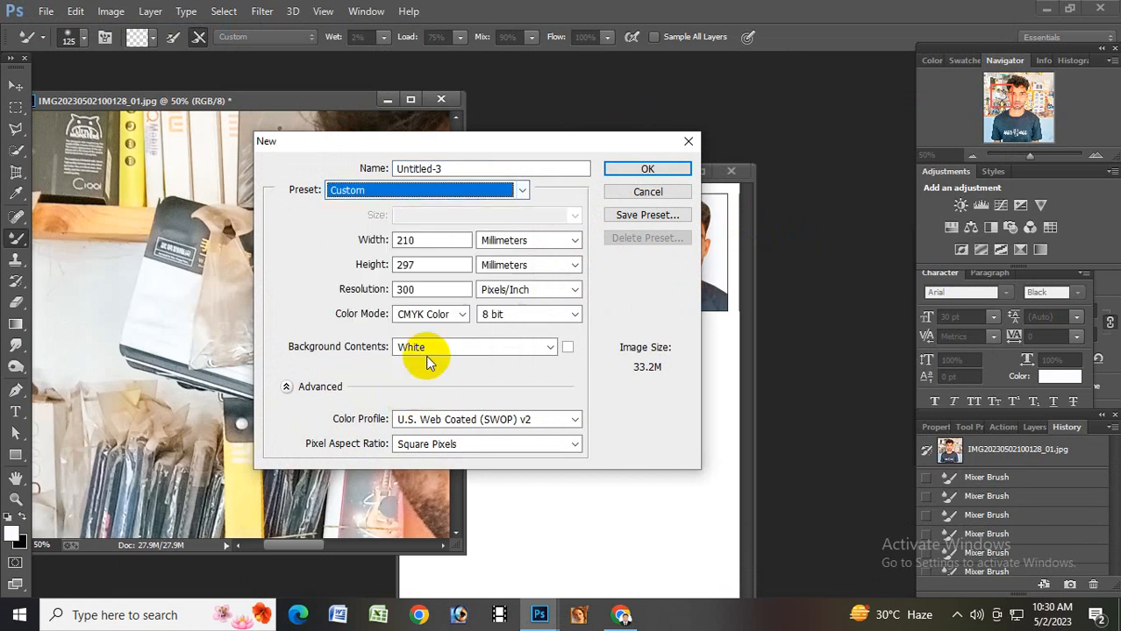
left_click(515, 240)
left_click(513, 270)
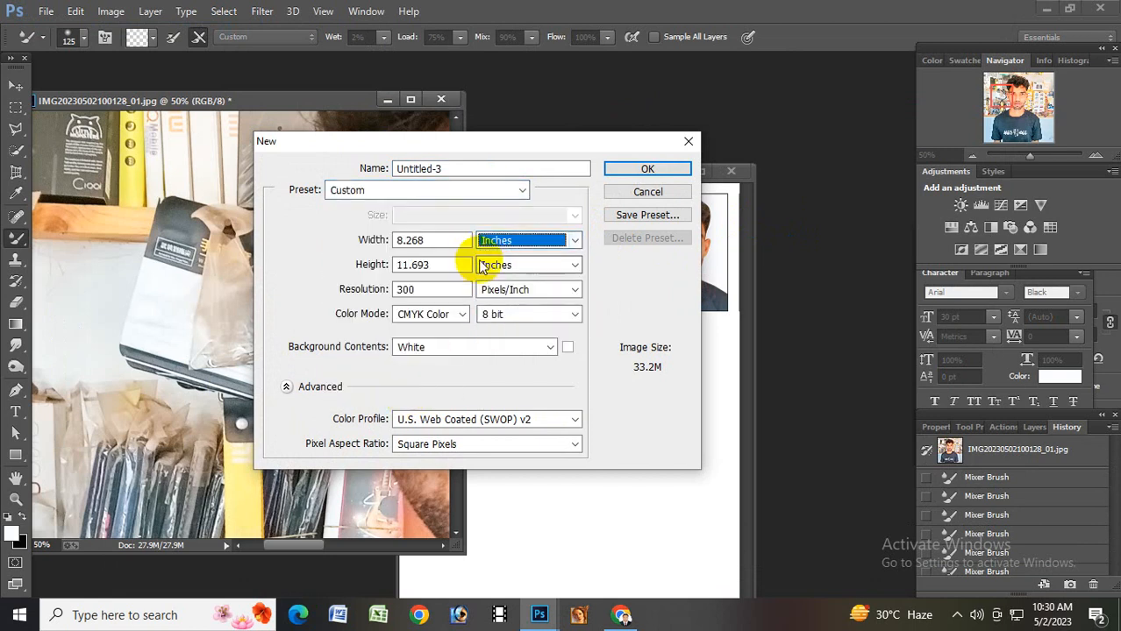
double_click(438, 240)
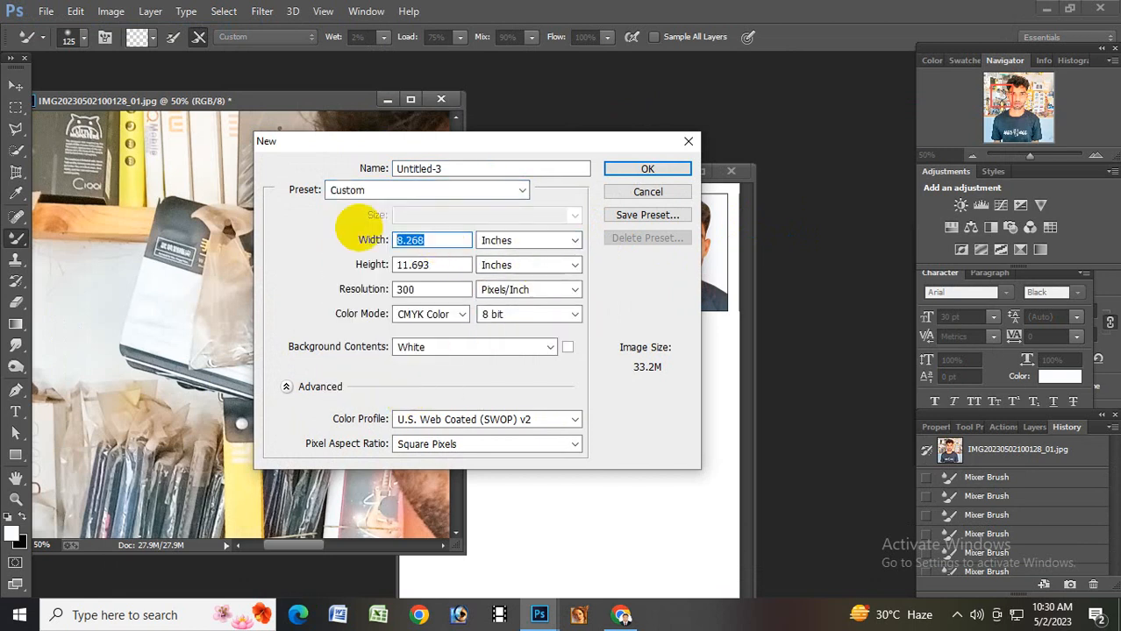
type("1.52")
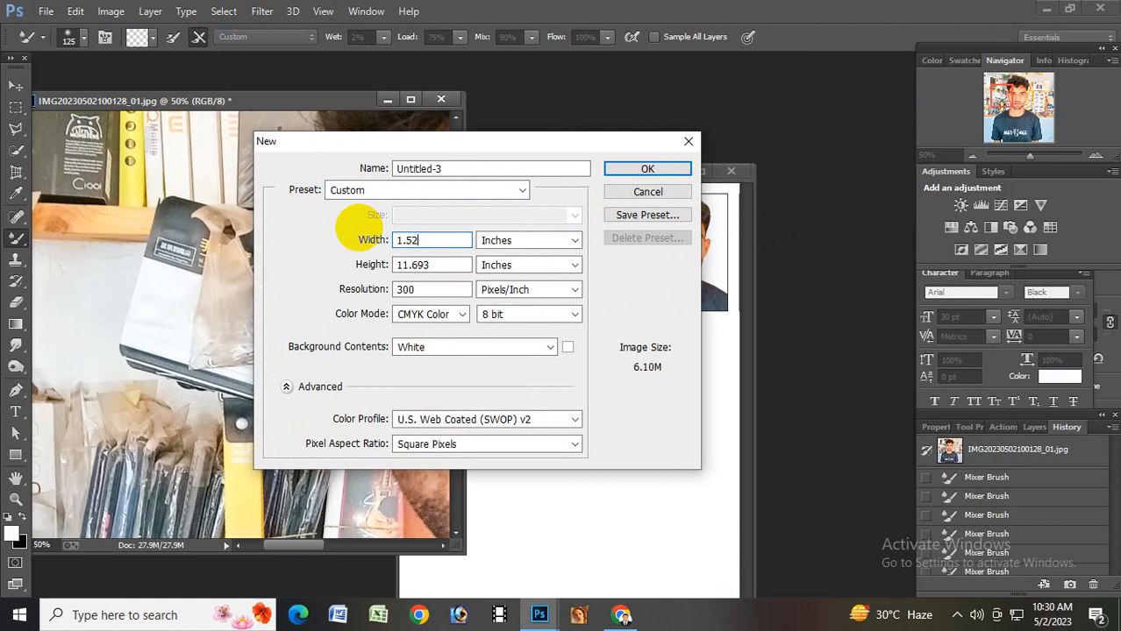
double_click(438, 264)
type("1.92")
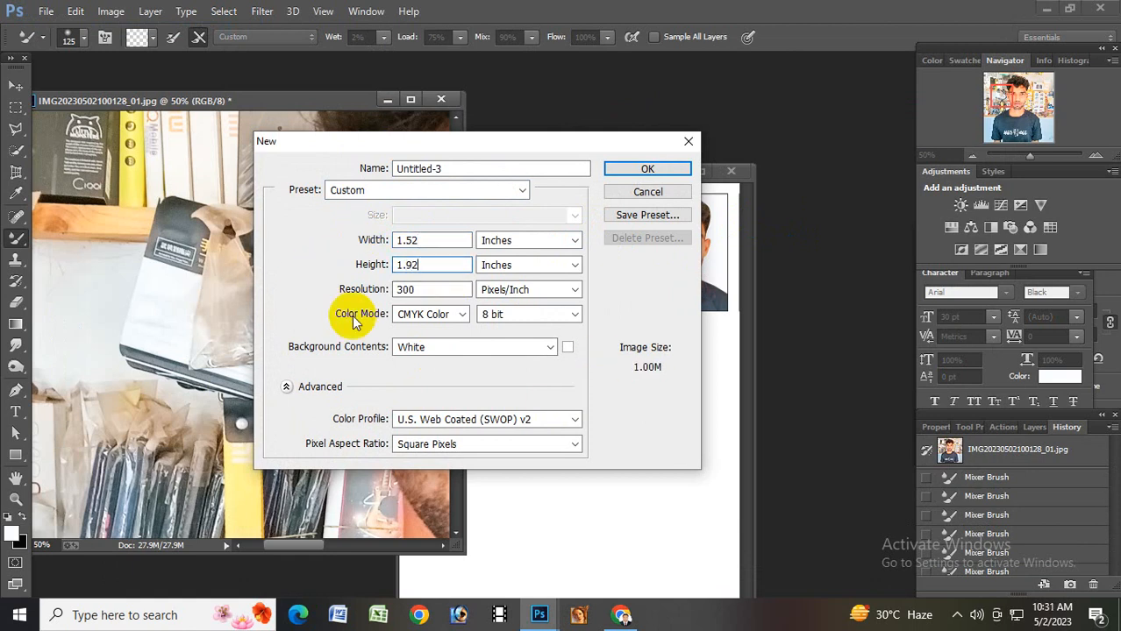
left_click(647, 169)
Place the new document beside the portrait and copy the retouched photo into it as a layer with the Move tool
left_click(16, 86)
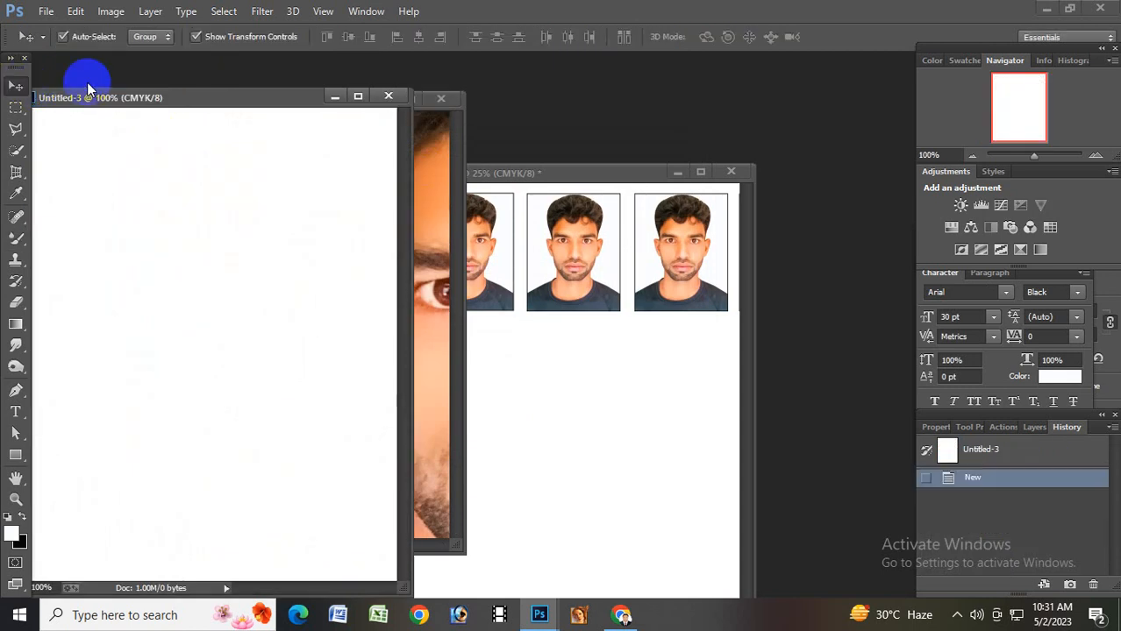
left_click_drag(125, 102, 596, 132)
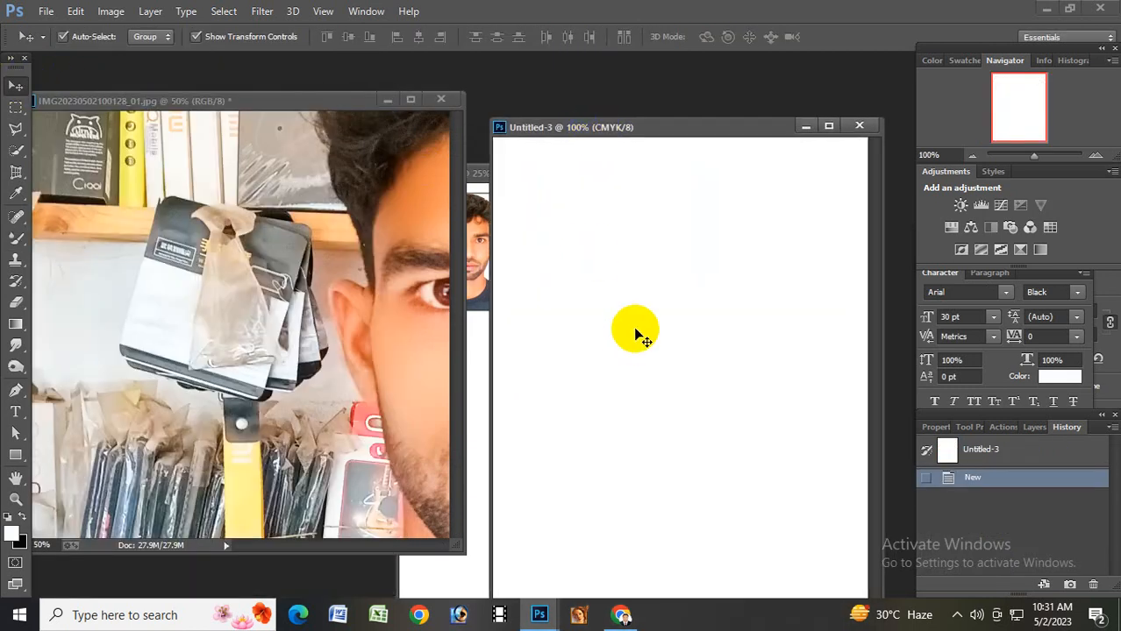
left_click(634, 357, "alt")
left_click(383, 295)
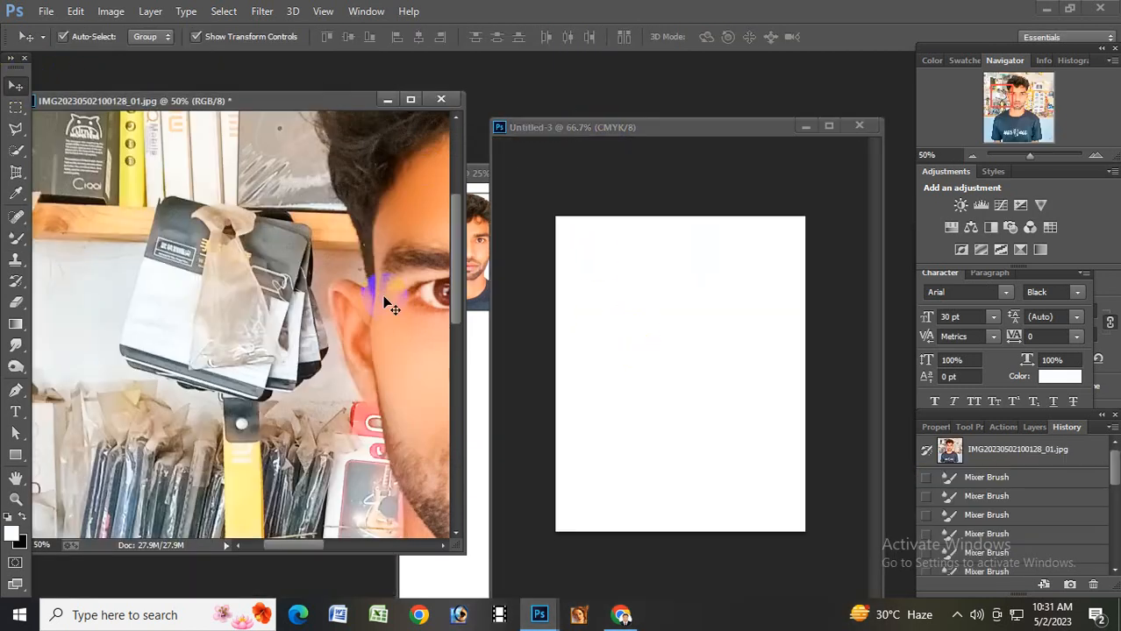
left_click_drag(387, 305, 618, 331)
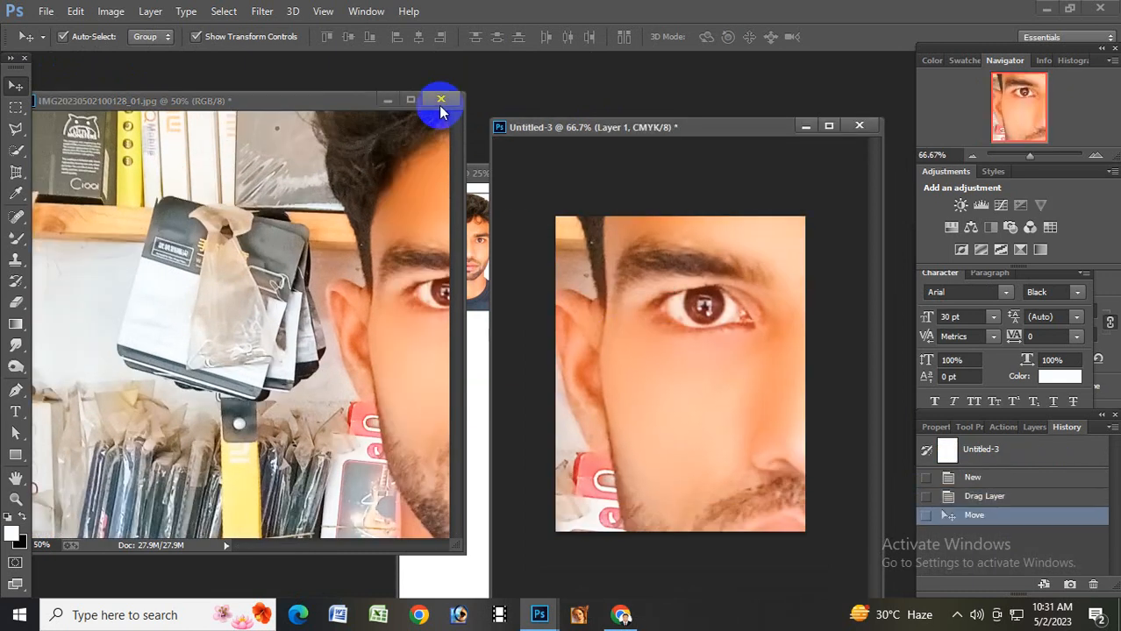
Close the original portrait file and maximize the window of the new passport-size document
left_click(441, 105)
left_click(565, 243)
left_click_drag(680, 129, 456, 116)
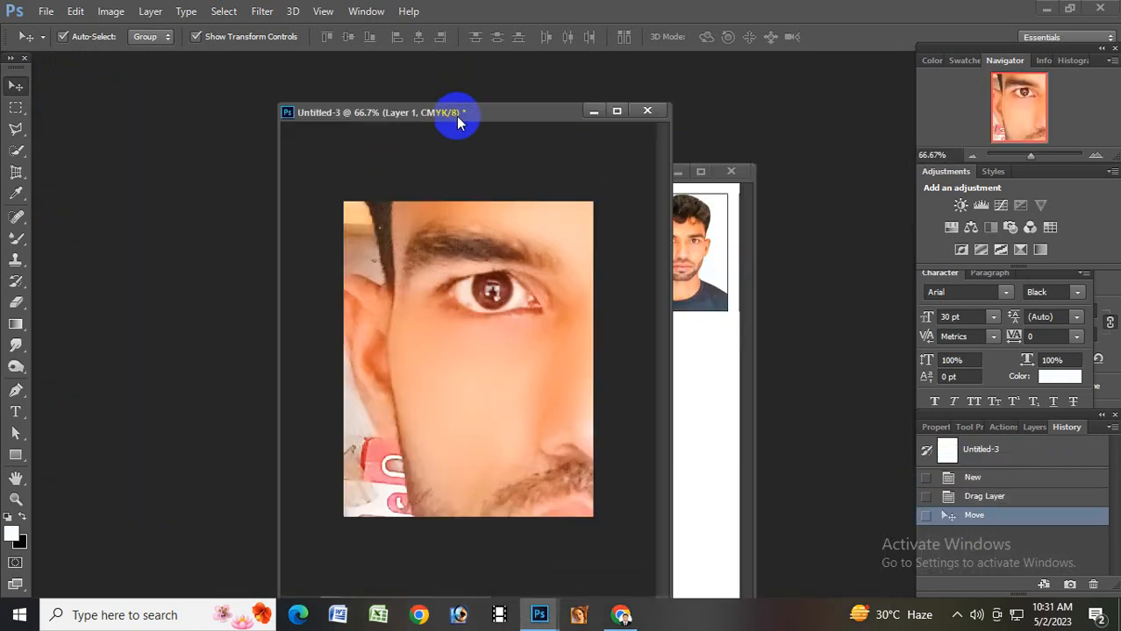
left_click(581, 106)
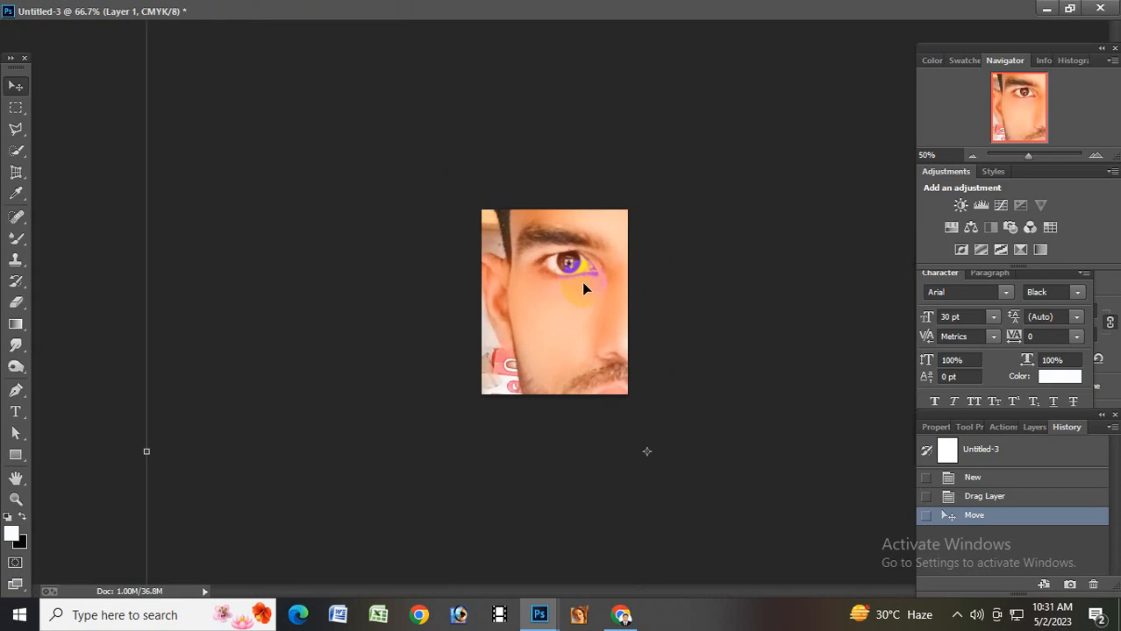
Center the photo layer on the canvas and scale it to 28.04% so the head and shoulders fill the frame
left_click_drag(583, 289, 516, 281)
scroll(570, 311, "down", 3)
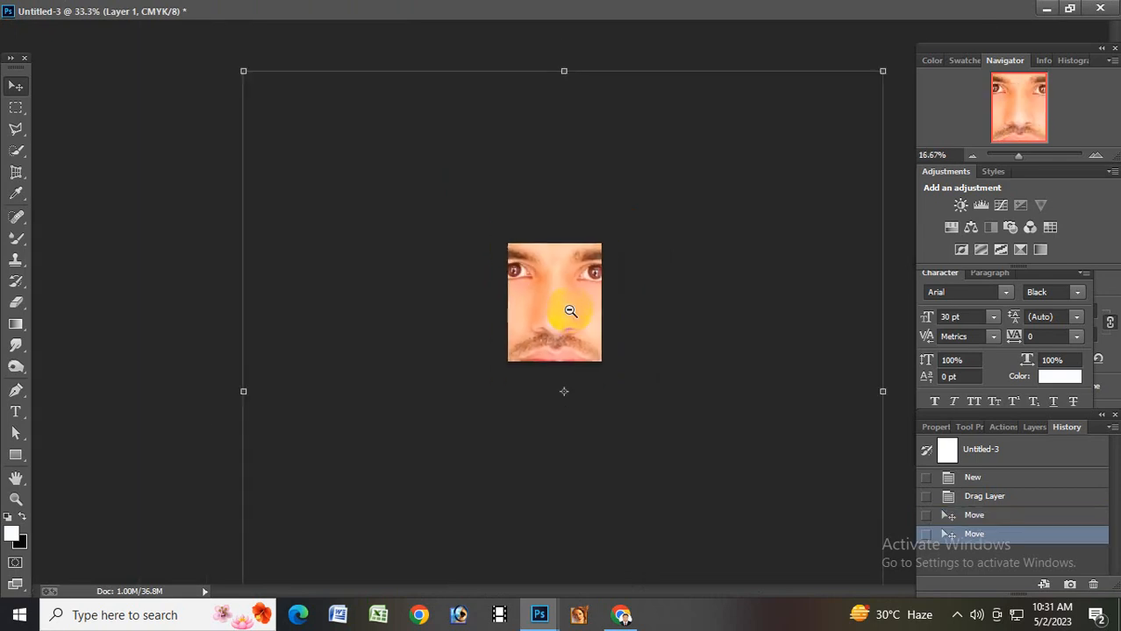
scroll(570, 311, "down", 2)
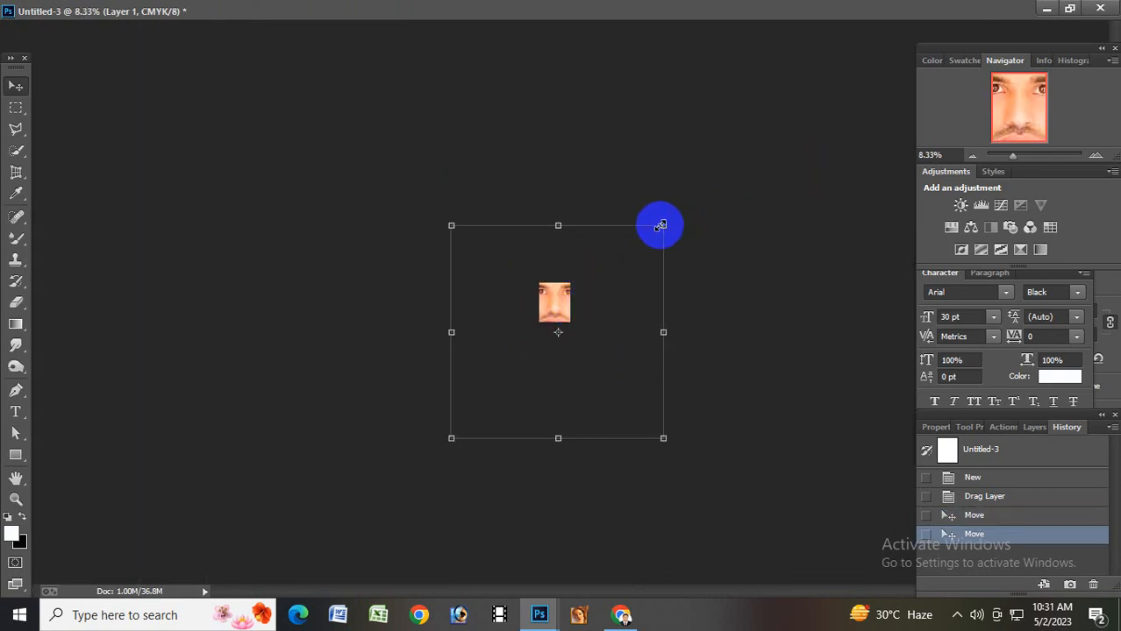
left_click_drag(660, 227, 561, 311)
left_click(563, 318)
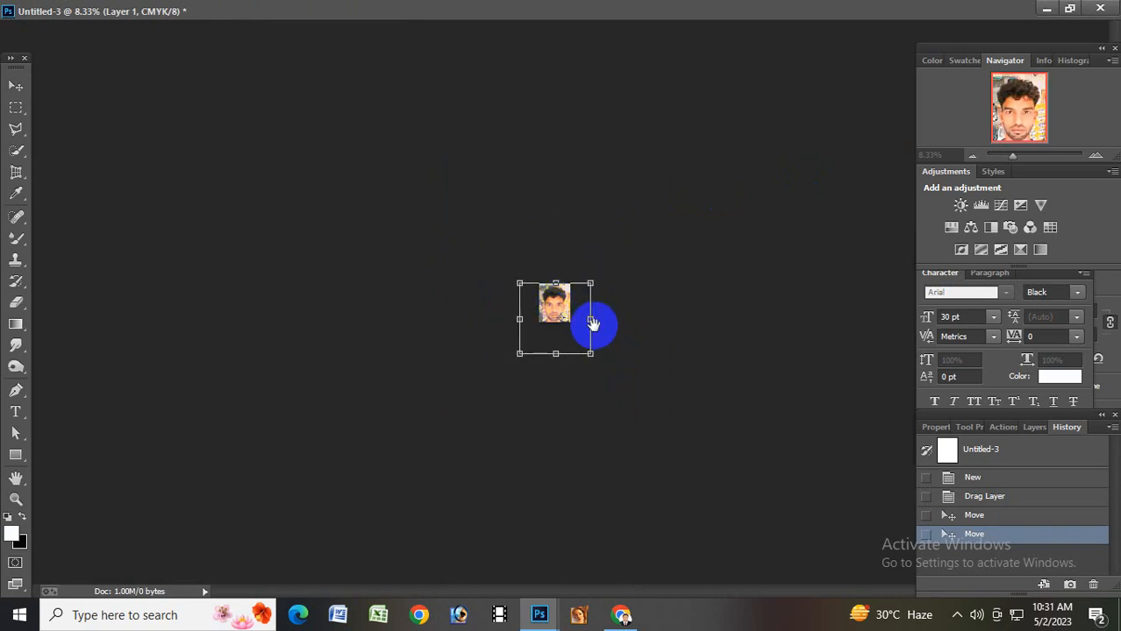
left_click(596, 326)
left_click(596, 330)
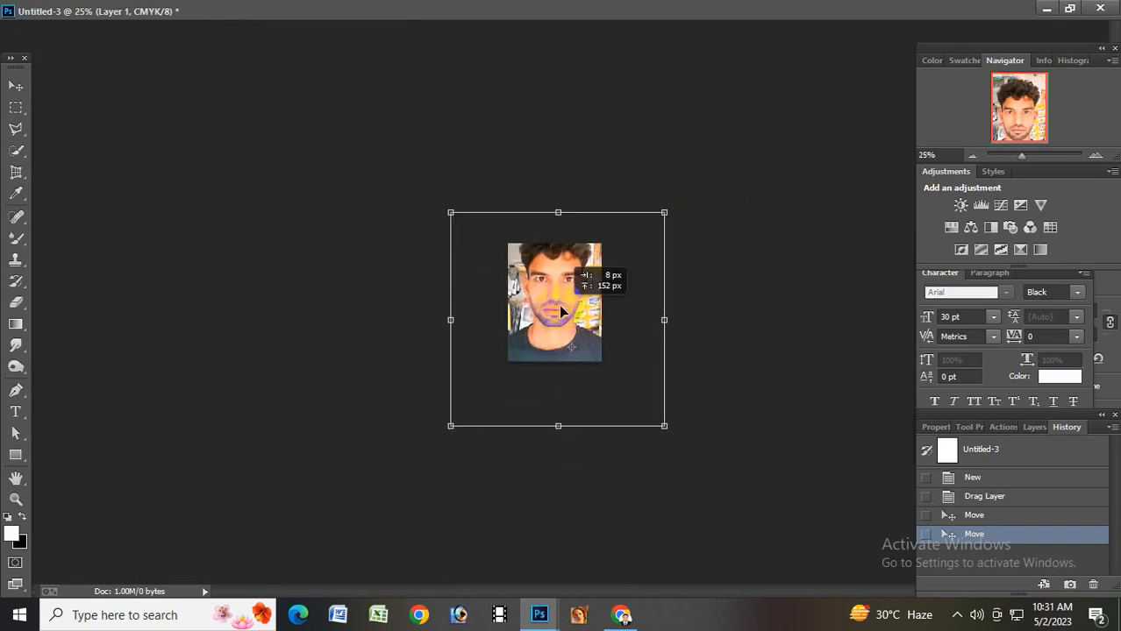
left_click_drag(662, 212, 644, 246)
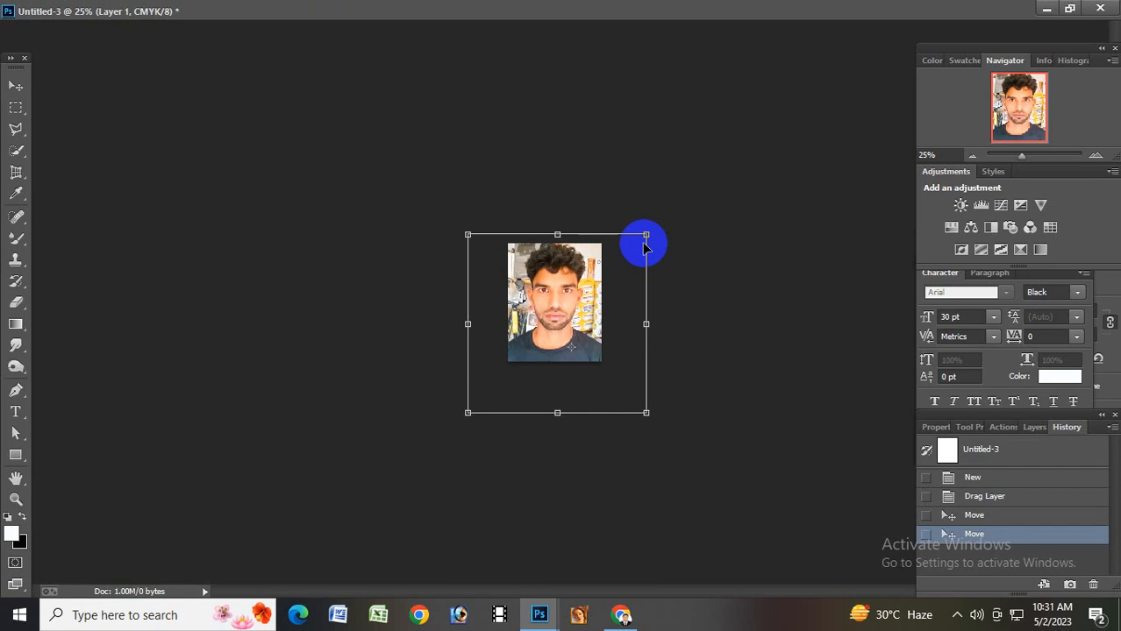
left_click(1069, 8)
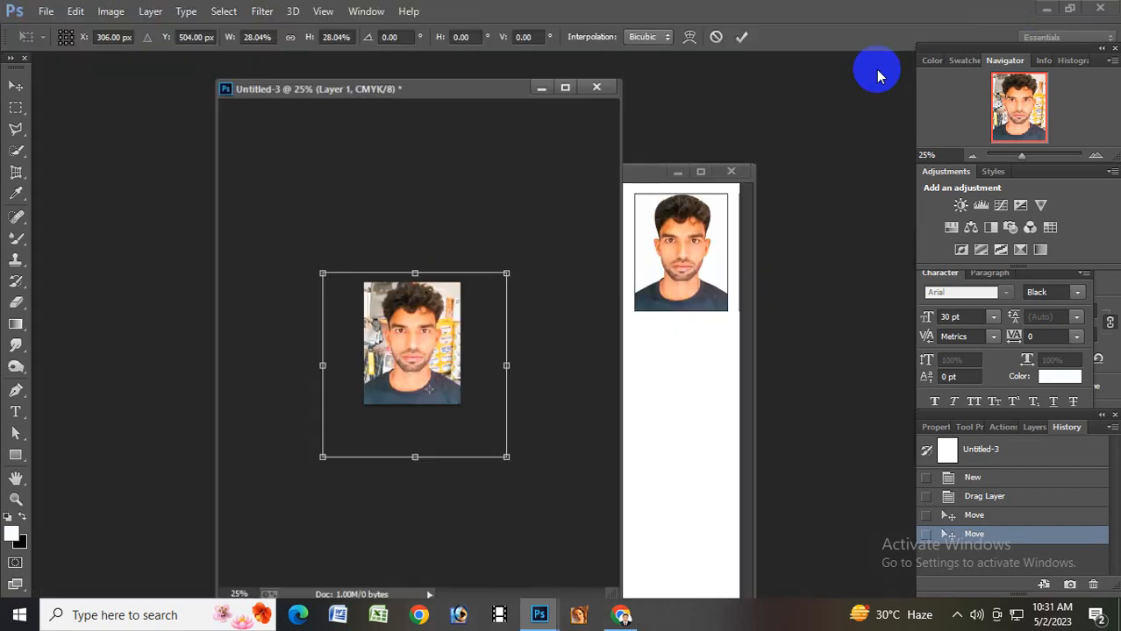
left_click(747, 38)
Maximize the document window again and merge the visible layers into one
left_click(584, 106)
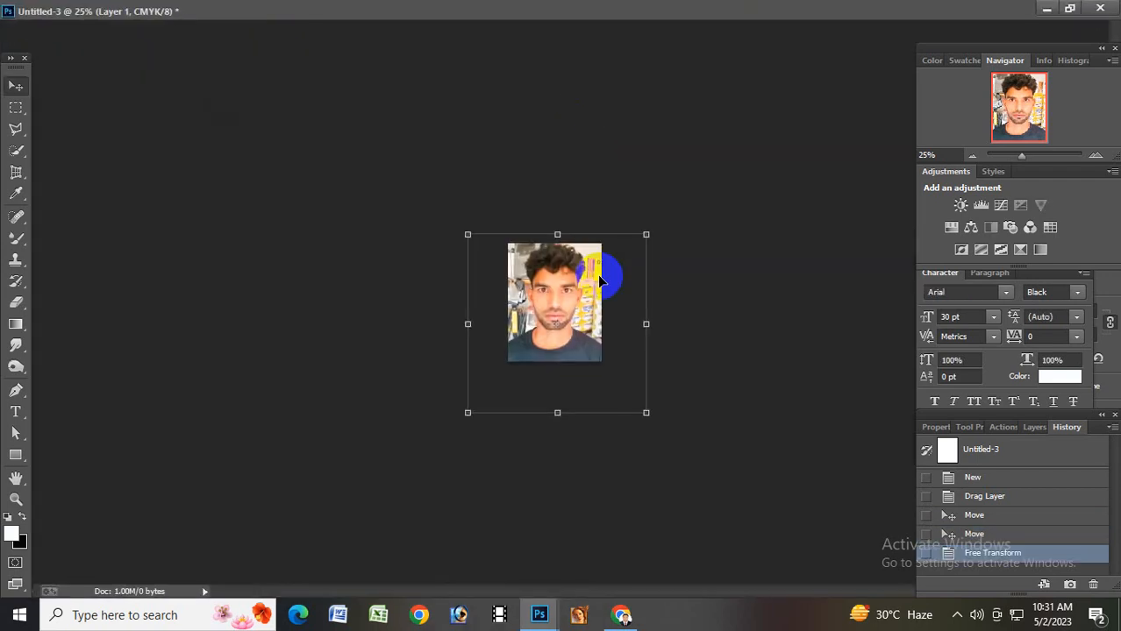
key("ctrl+shift+e")
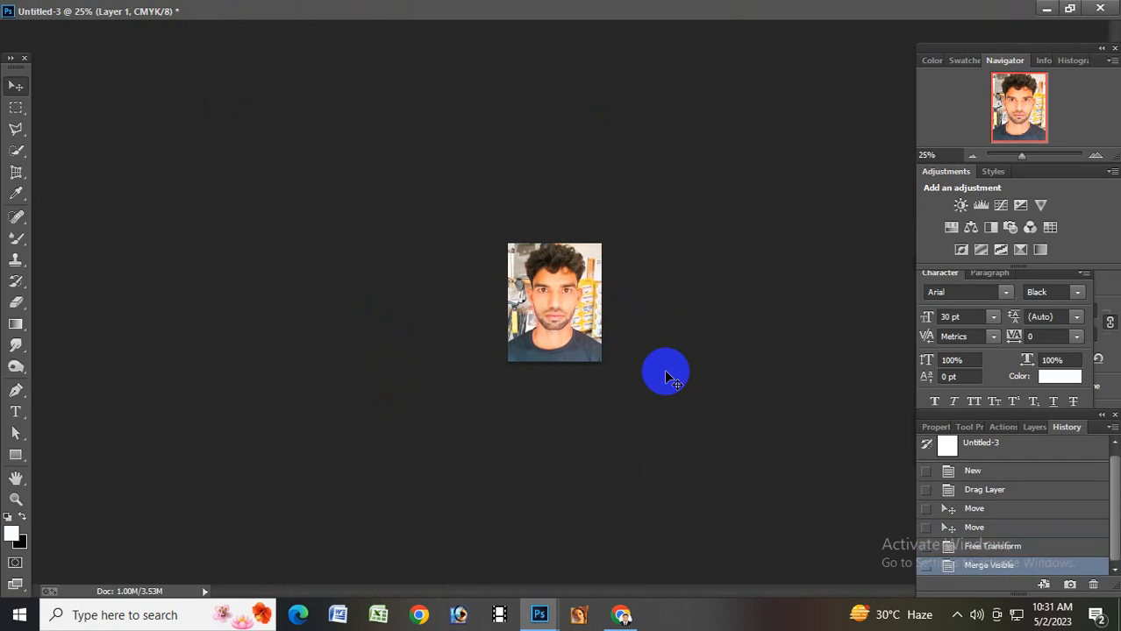
left_click(653, 360, "ctrl")
left_click(654, 360, "ctrl")
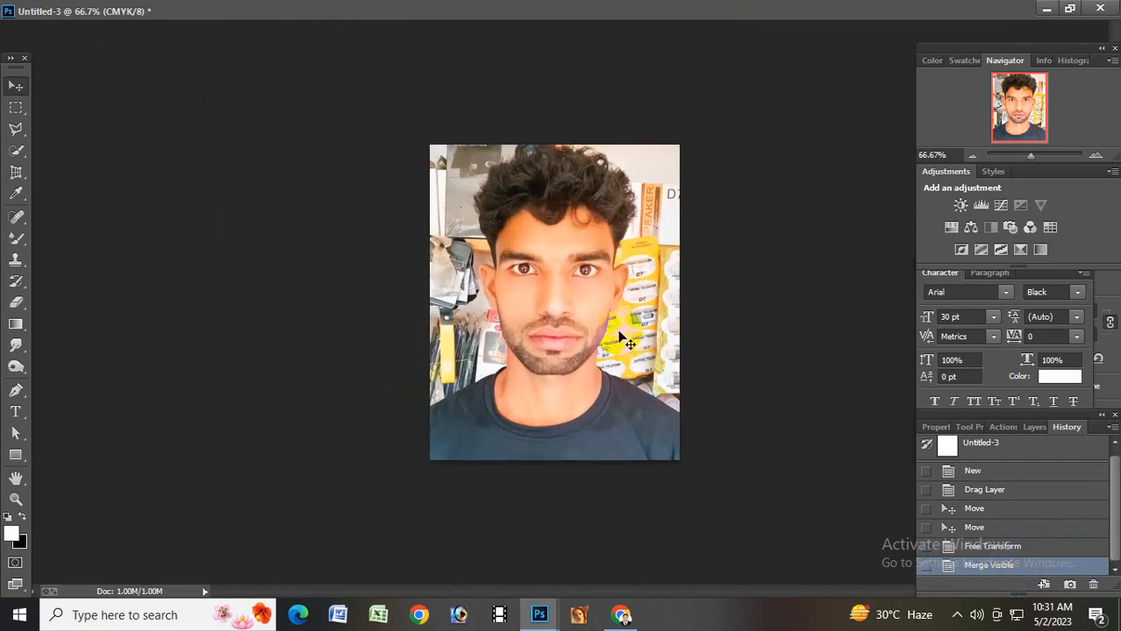
Select the shop background on the image's left side with the Quick Selection tool, from the upper edge down beside the face
left_click(16, 152)
mouse_move(17, 153)
left_mouse_down()
mouse_move(65, 165)
mouse_move(18, 151)
mouse_move(81, 150)
left_mouse_up()
left_click(80, 150)
left_click(451, 215)
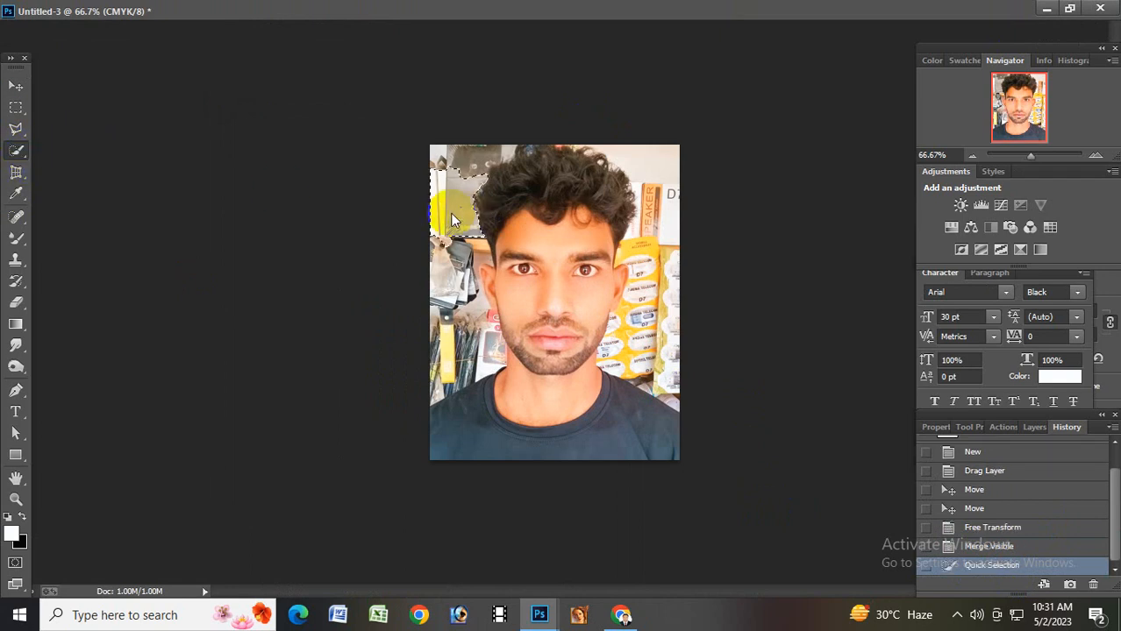
left_click(448, 288)
left_click(450, 339)
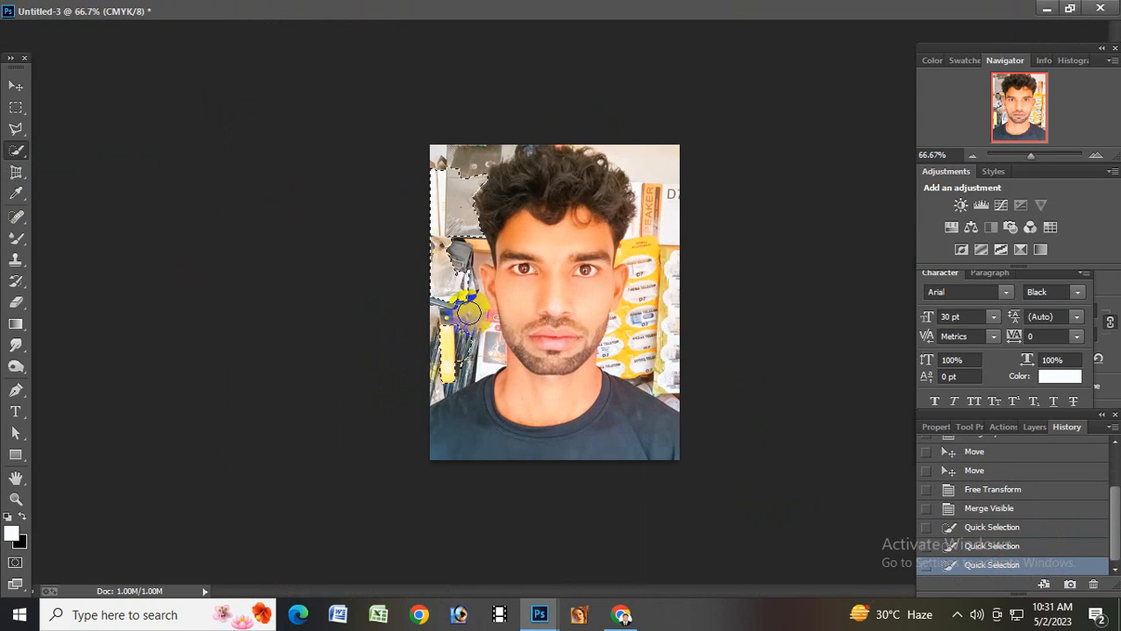
left_click(470, 318)
left_click(473, 139)
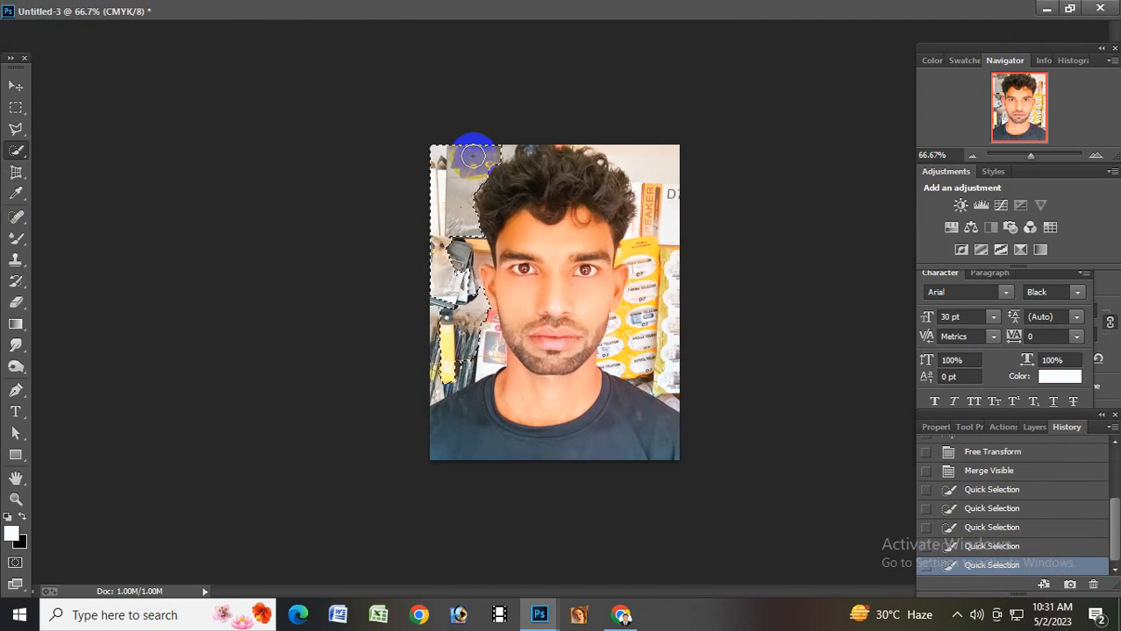
Extend the quick selection over the background on the image's right side and around the top of the hair
left_click(661, 203)
left_click(663, 306)
left_click(658, 320)
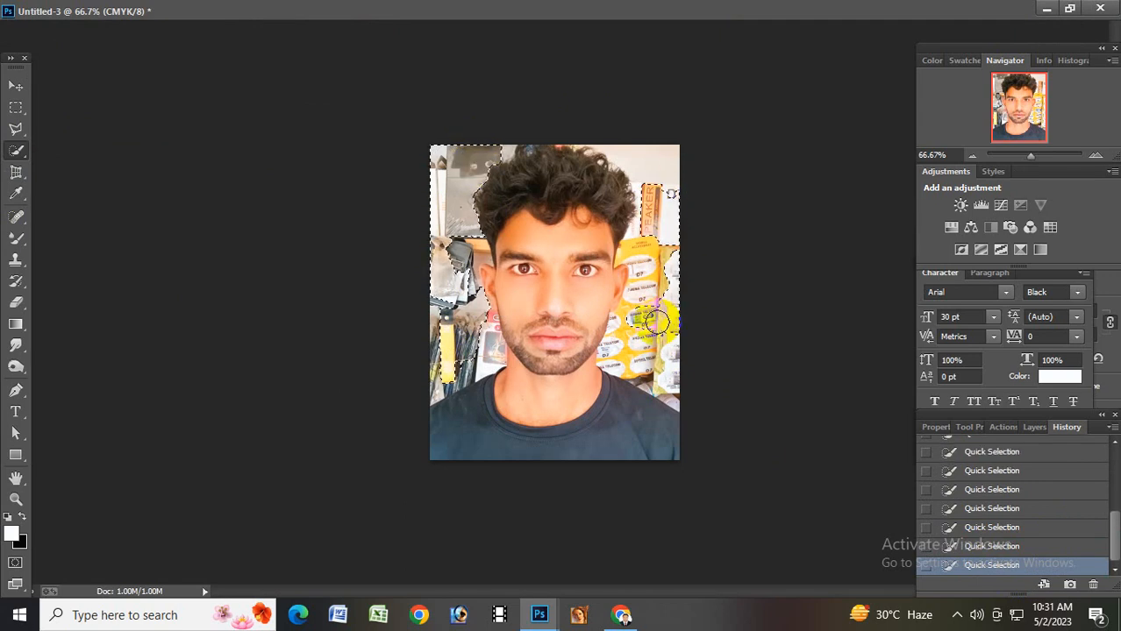
left_click(656, 259)
left_click(638, 299)
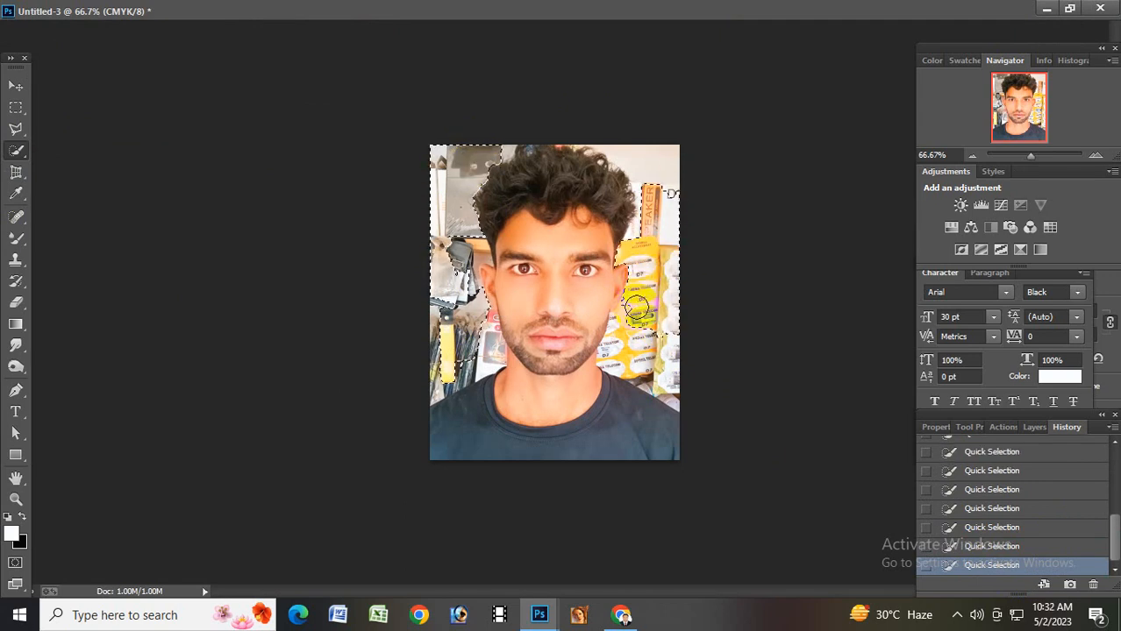
left_click(620, 343)
left_click(679, 366)
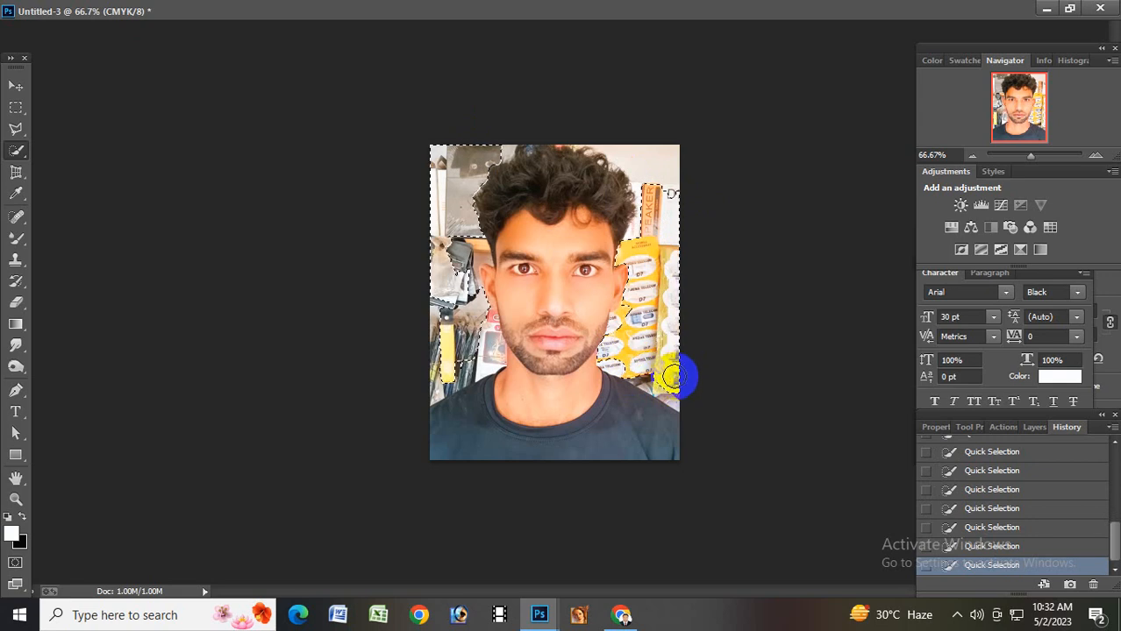
left_click(637, 155)
left_click(620, 149)
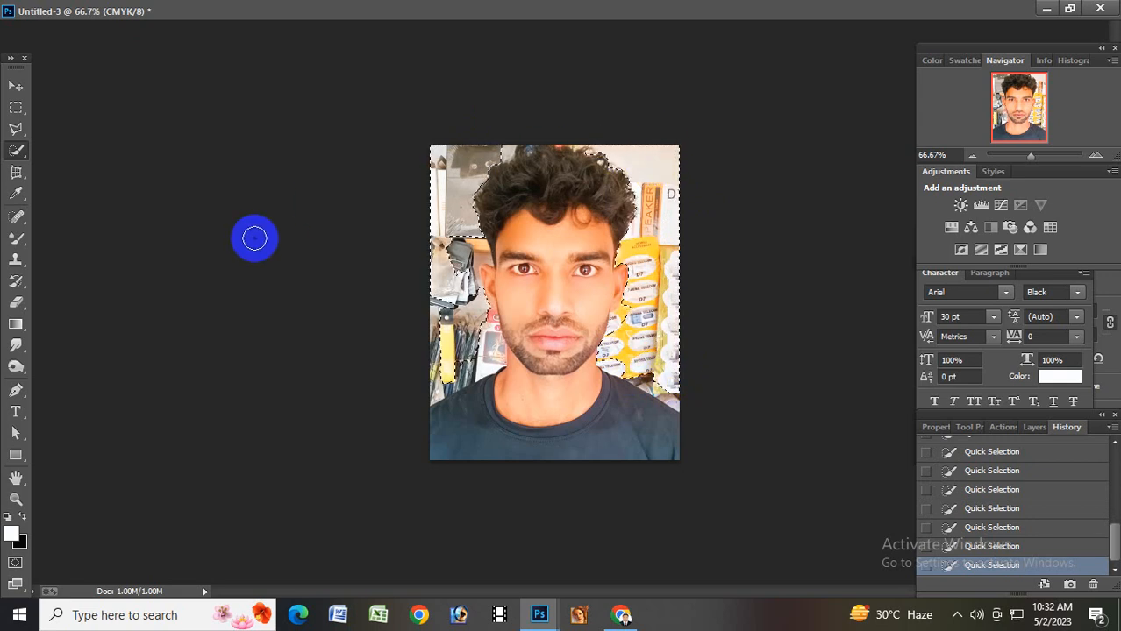
Swap the foreground and background colours, fill the selected background with white and clear the selection
key("BackSpace")
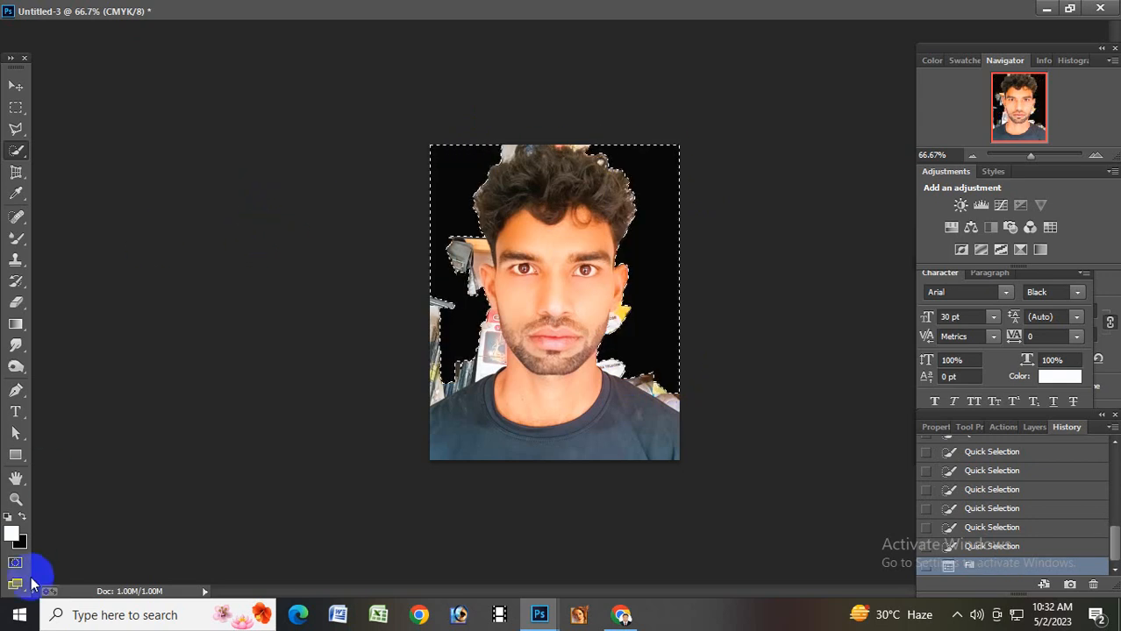
left_click(25, 516)
key("BackSpace")
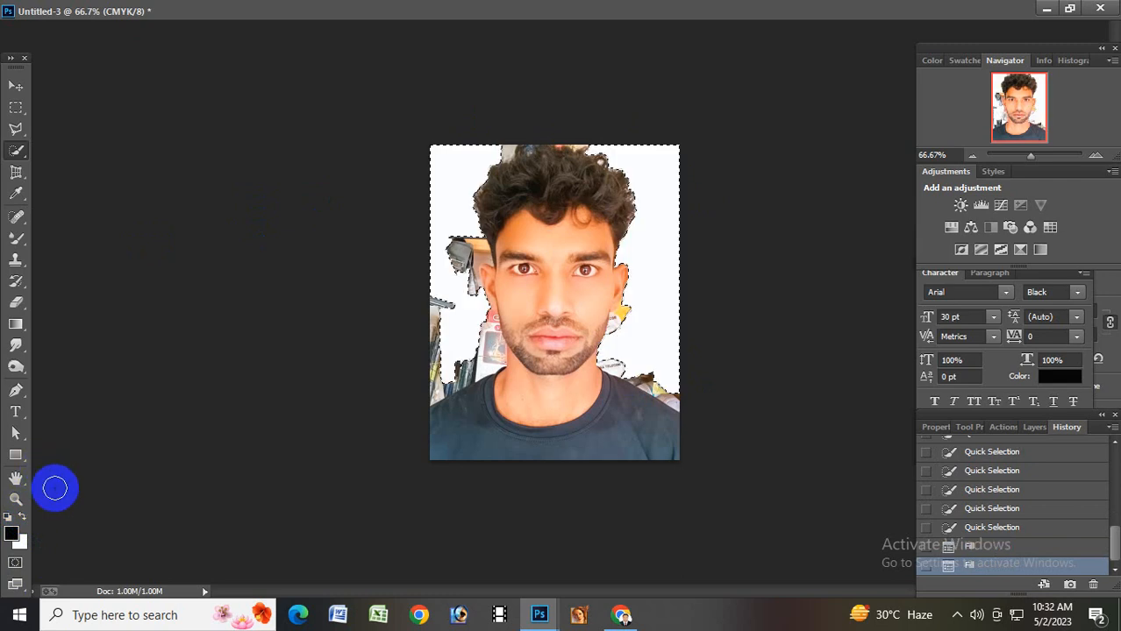
key("ctrl+d")
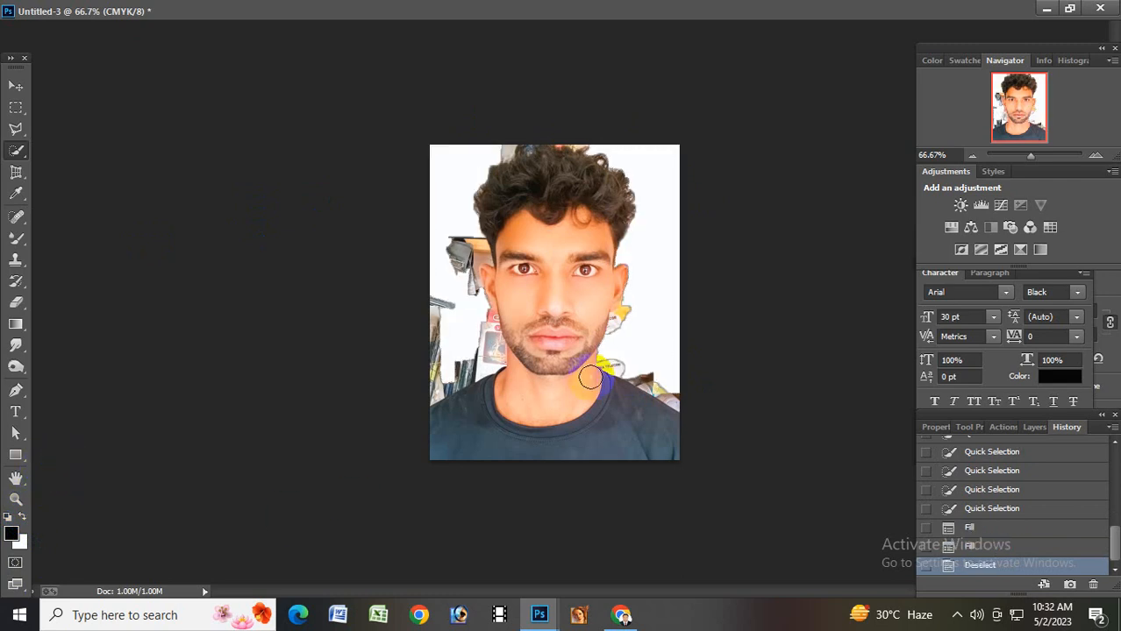
Quick-select the background remnants above the shoulder on the image's left side, fill them with white and deselect
key("ctrl+plus")
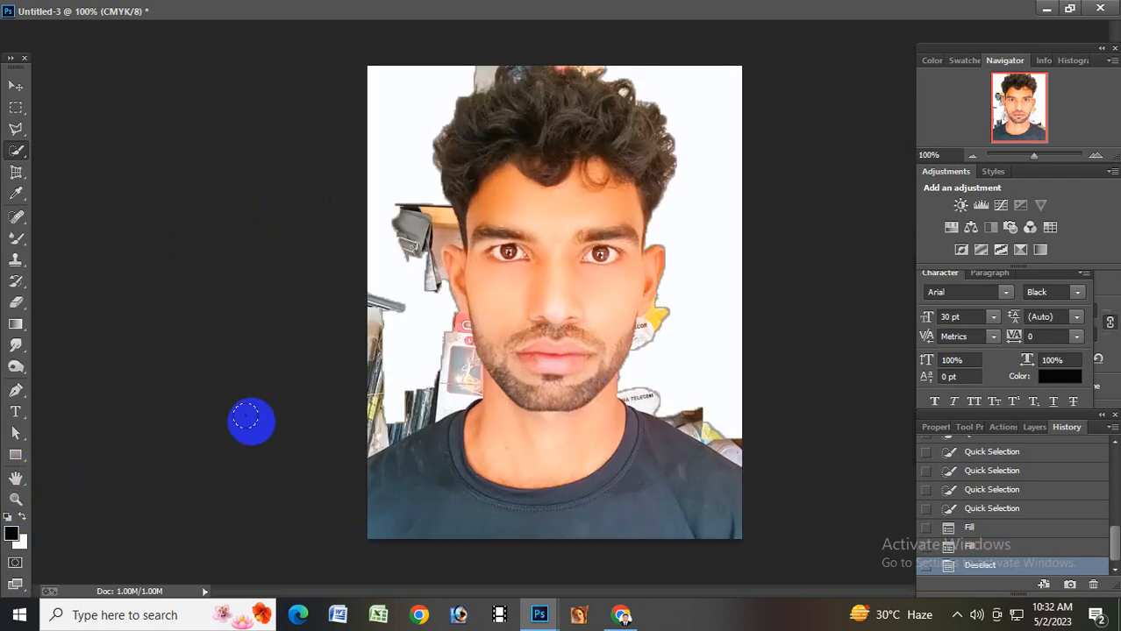
mouse_move(370, 399)
left_mouse_down()
mouse_move(383, 335)
mouse_move(449, 379)
left_mouse_up()
left_click(372, 331)
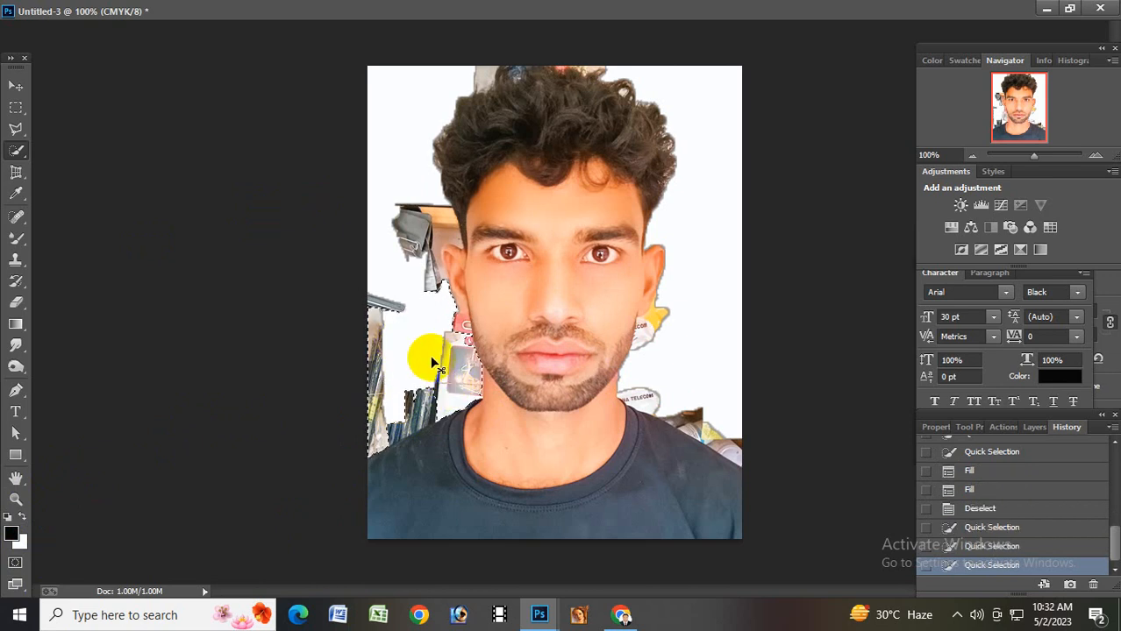
key("ctrl+BackSpace")
key("ctrl+d")
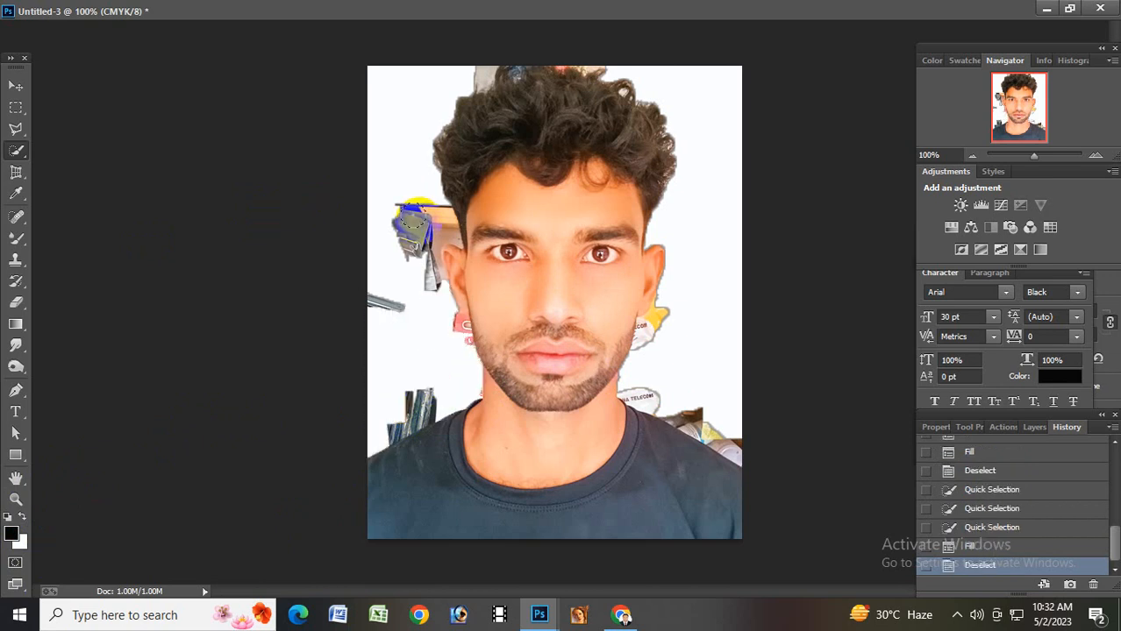
Quick-select the dark background remnant beside the ear on the image's left side, fill it with white and deselect
left_click_drag(413, 224, 438, 260)
key("ctrl+BackSpace")
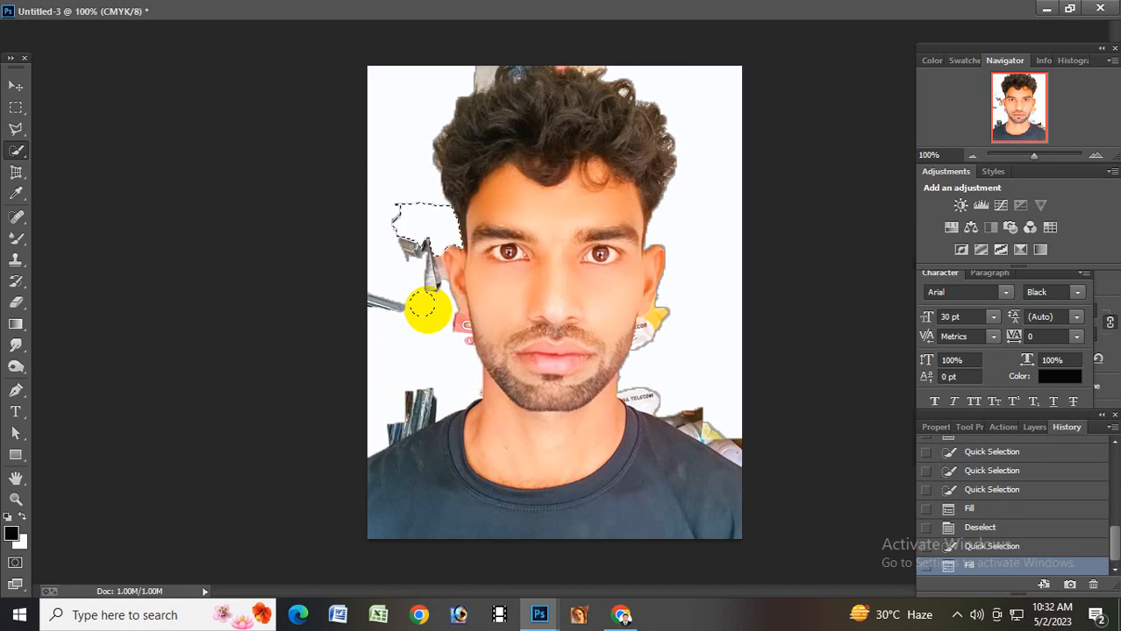
key("ctrl+d")
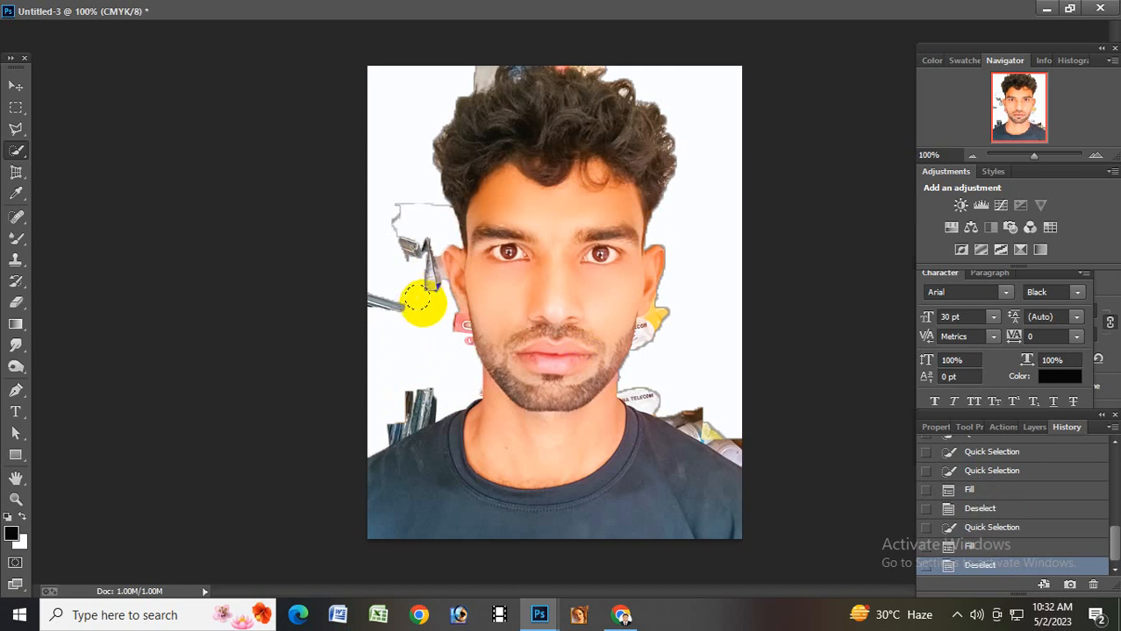
Quick-select the leftover background beside the cheek and neck on the image's right side, fill it with white and deselect
left_click_drag(659, 327, 658, 394)
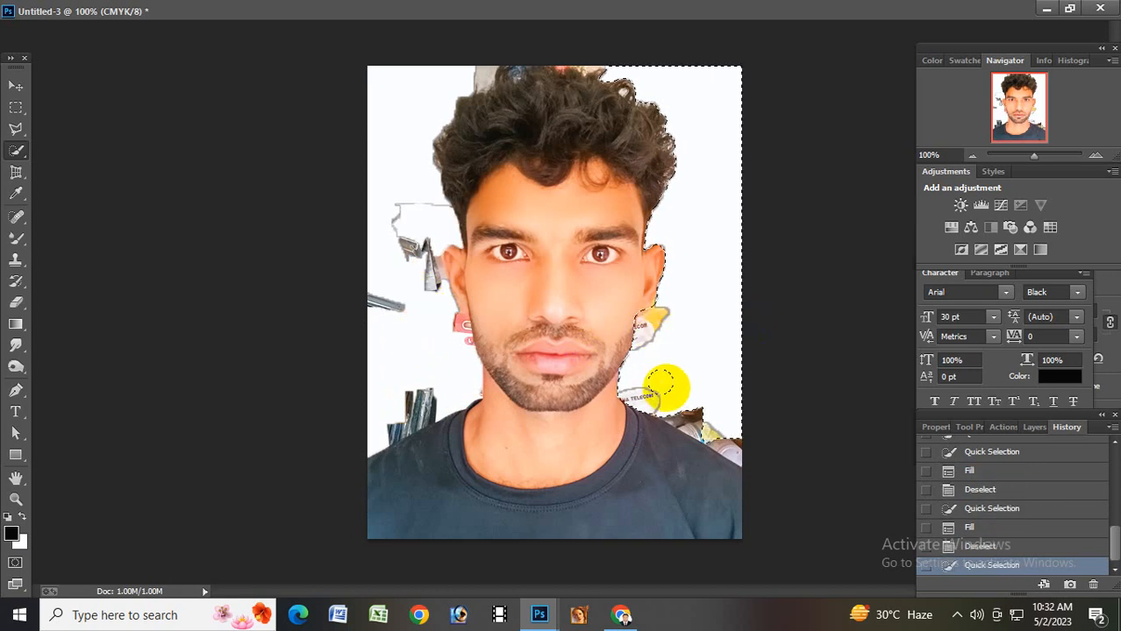
key("ctrl+BackSpace")
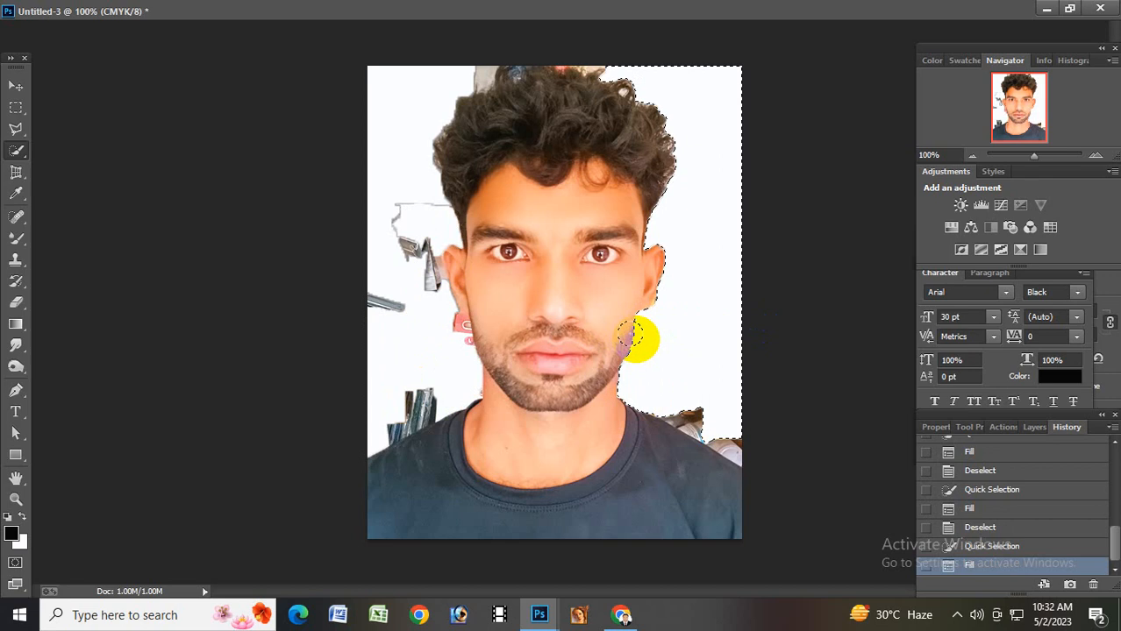
key("ctrl+d")
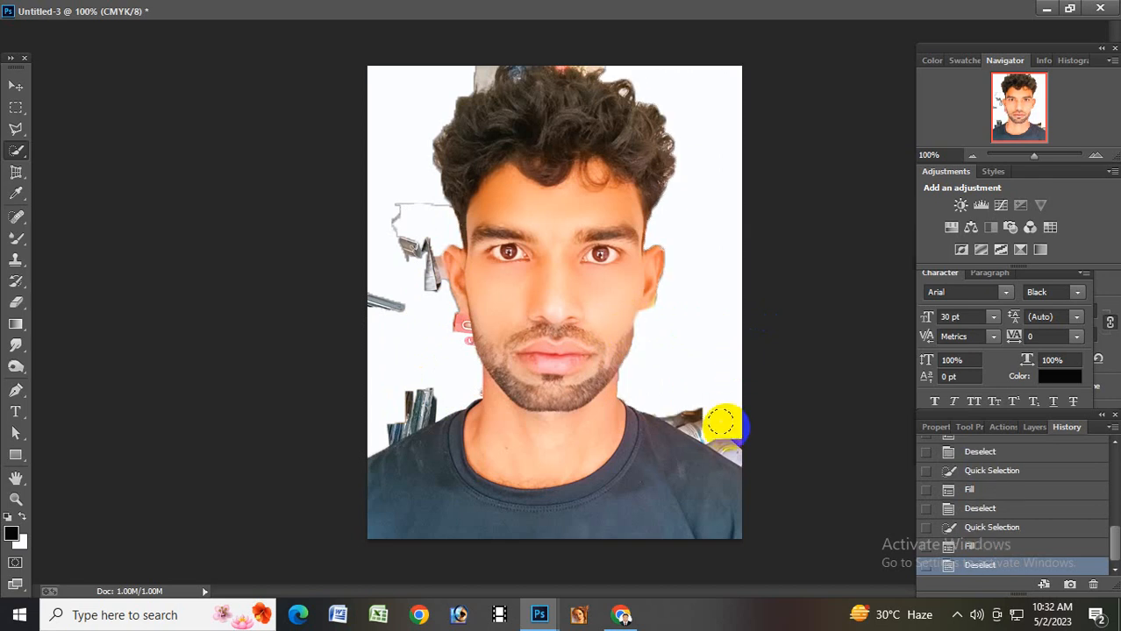
Select the remnants above the right-hand shoulder, refine the selection with the Elliptical Marquee, fill it with white and deselect
left_click_drag(696, 419, 752, 455)
left_click(741, 451)
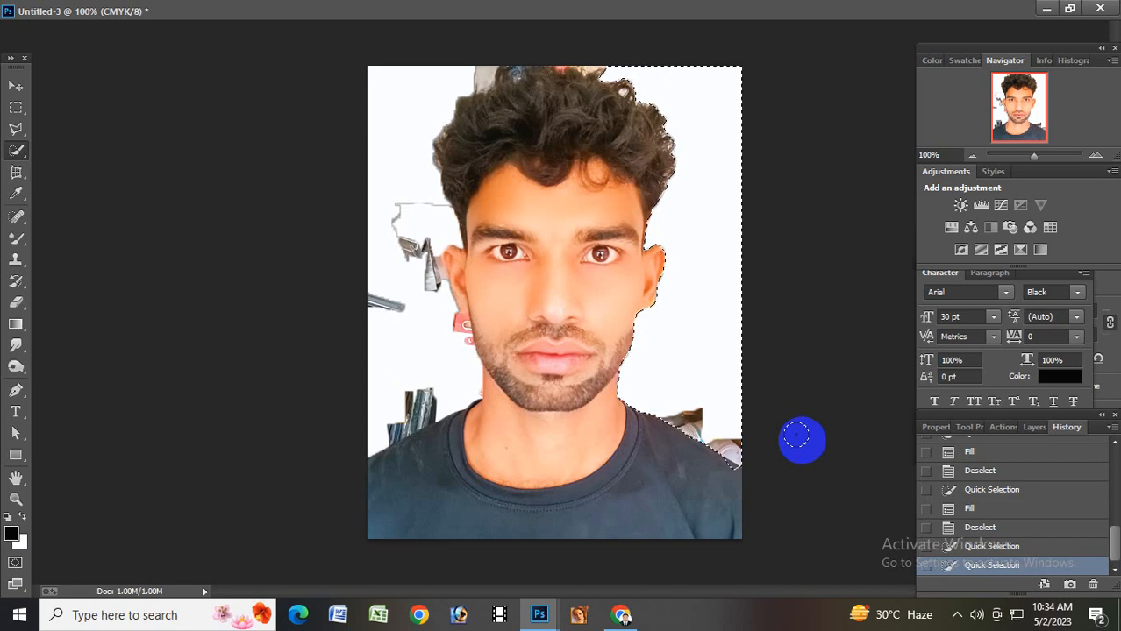
right_click(16, 107)
left_click(104, 121)
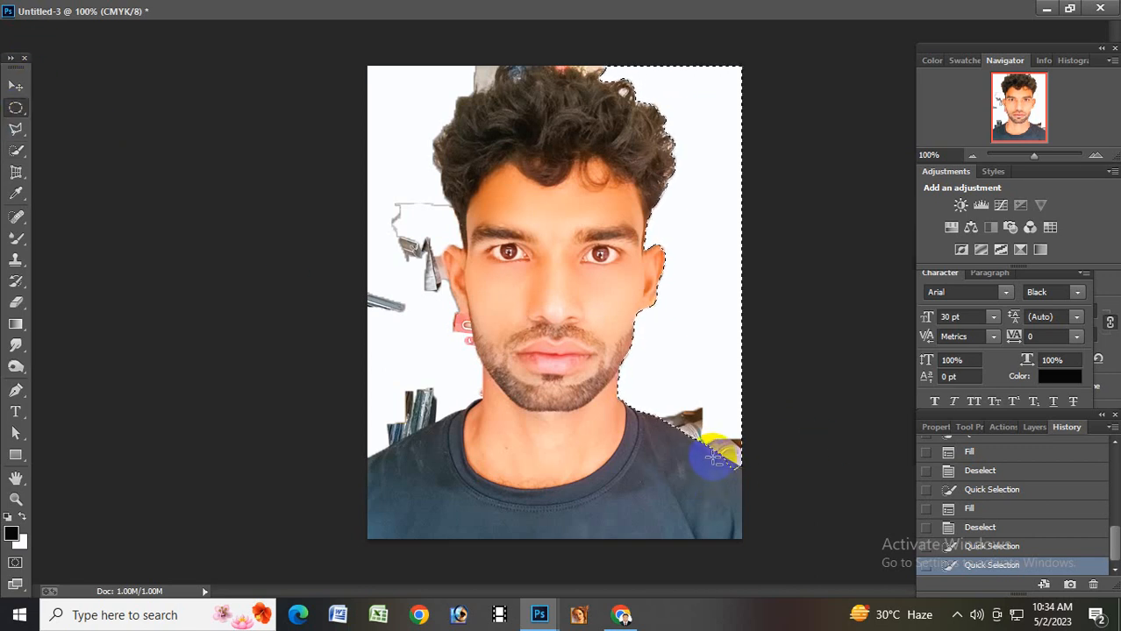
left_click_drag(715, 456, 747, 505)
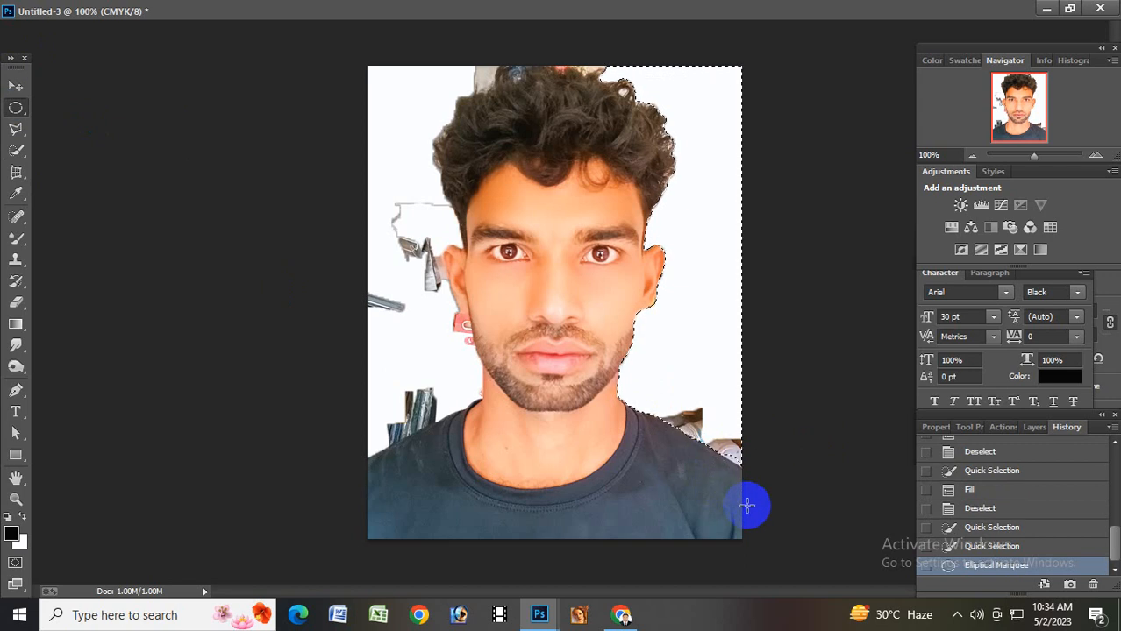
key("ctrl+BackSpace")
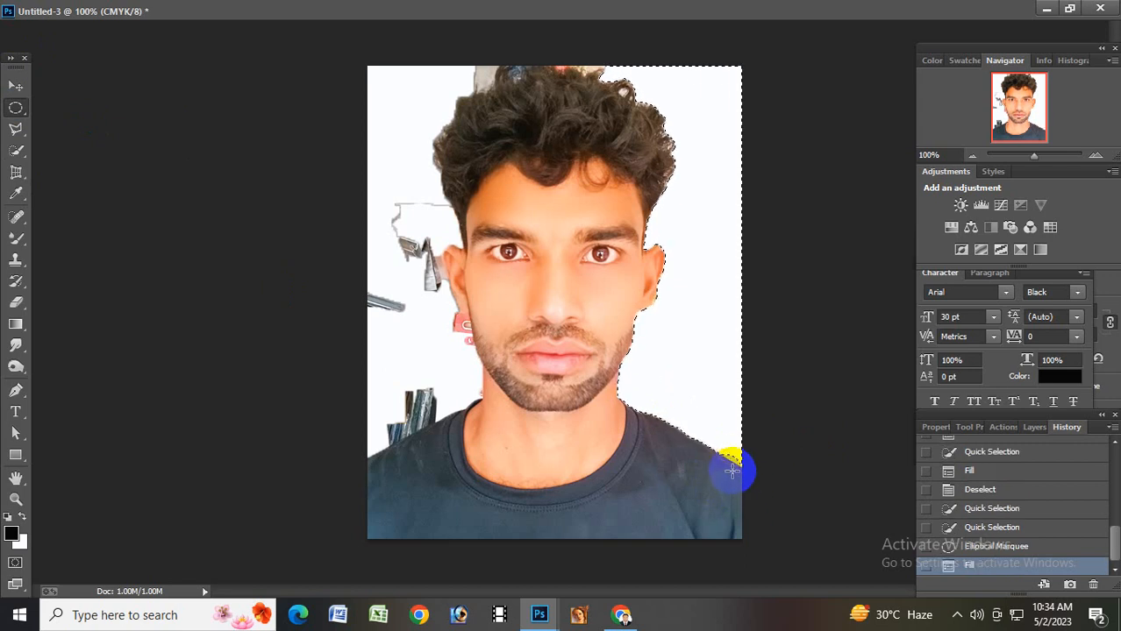
key("ctrl+d")
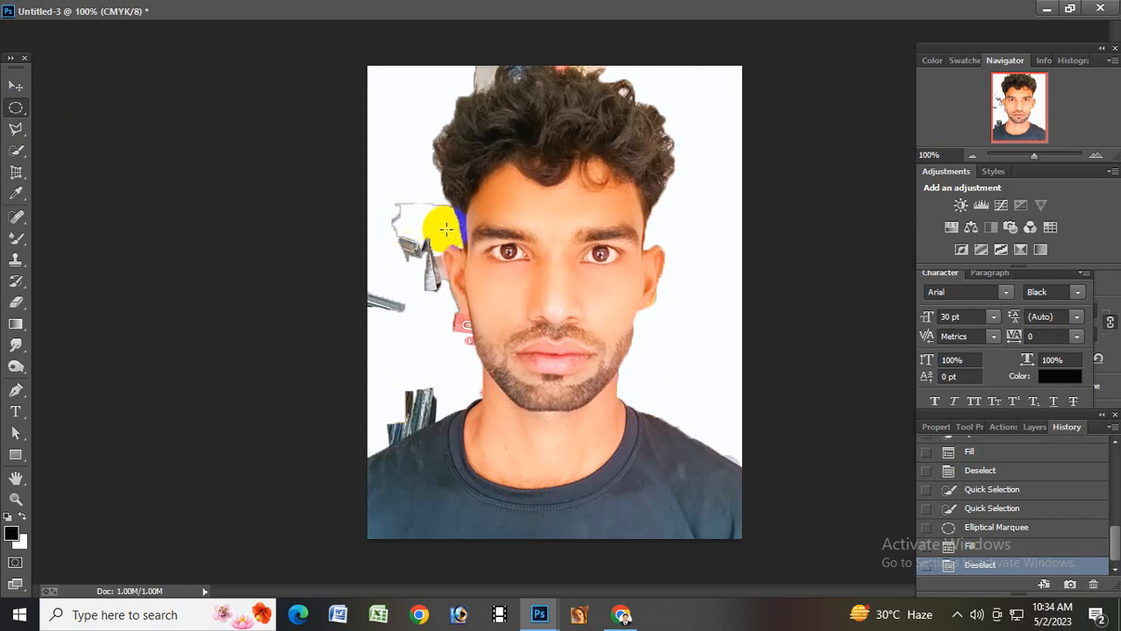
Quick-select the white-grey background remnant beside the ear on the image's left side, fill it with white and deselect
left_click(16, 151)
mouse_move(385, 247)
left_mouse_down()
mouse_move(415, 227)
mouse_move(428, 277)
left_mouse_up()
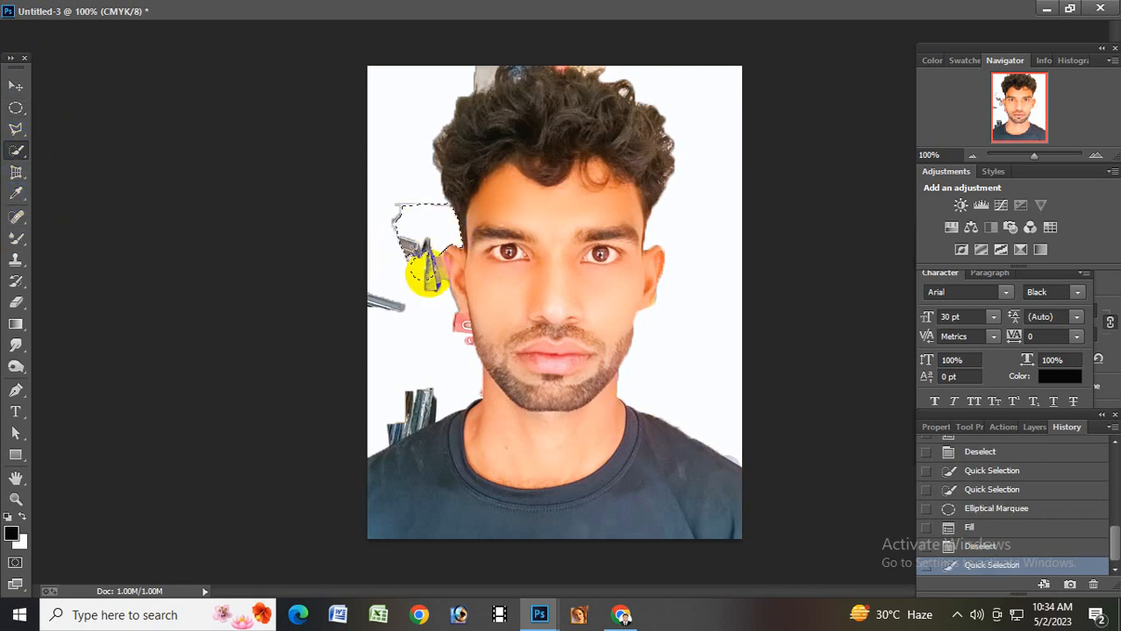
key("ctrl+Delete")
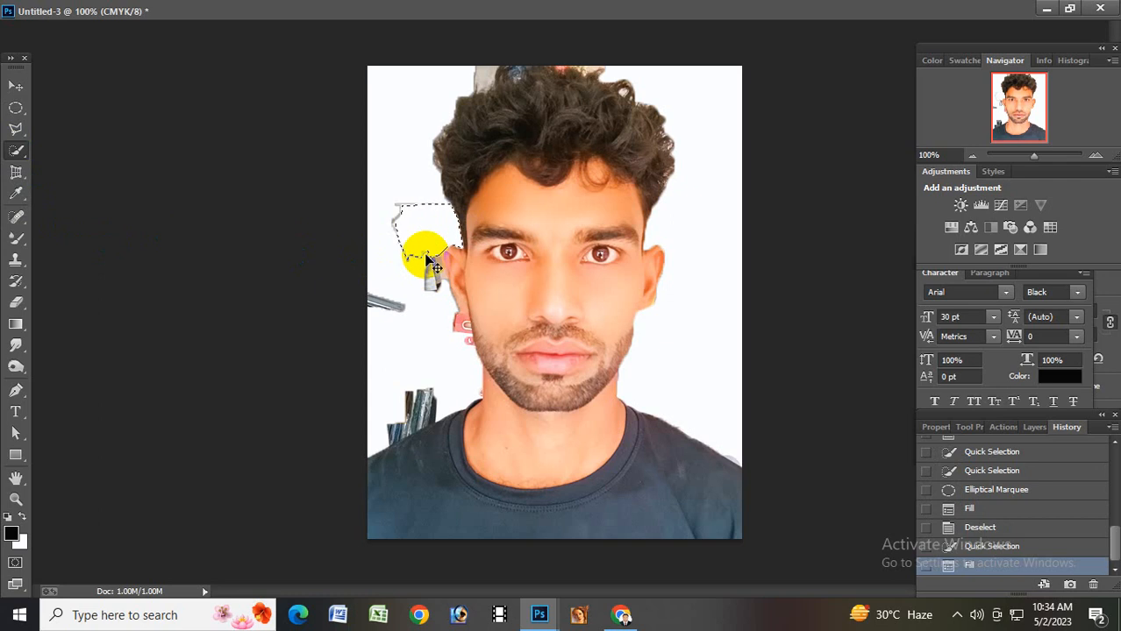
key("ctrl+d")
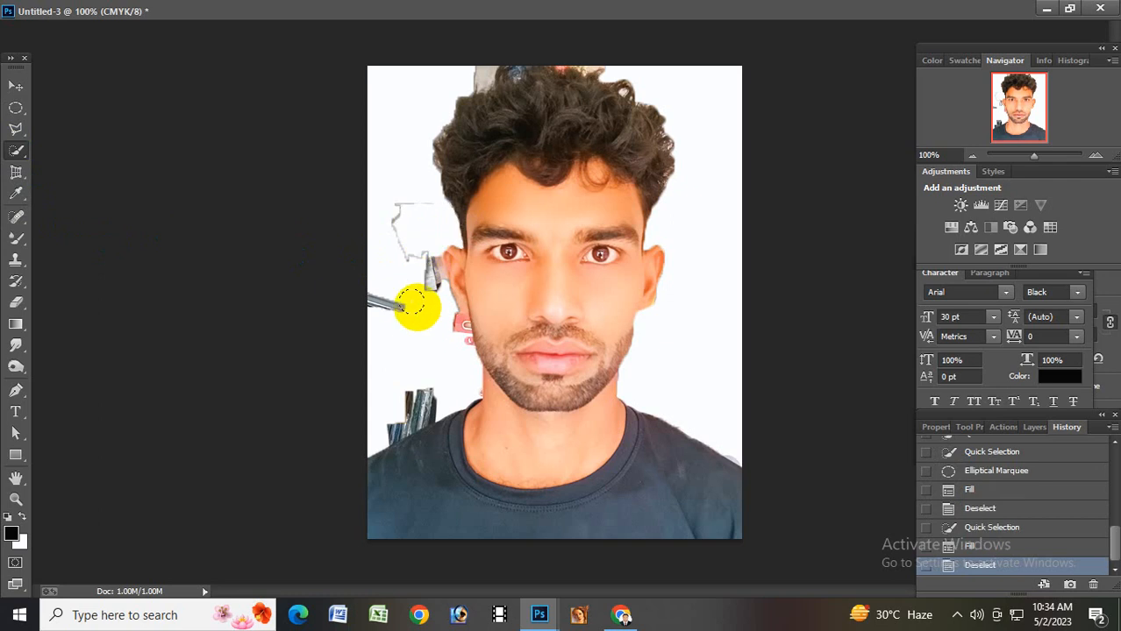
Erase the remaining background fragments above the shoulder and beside the ear on the image's left side
left_click(16, 303)
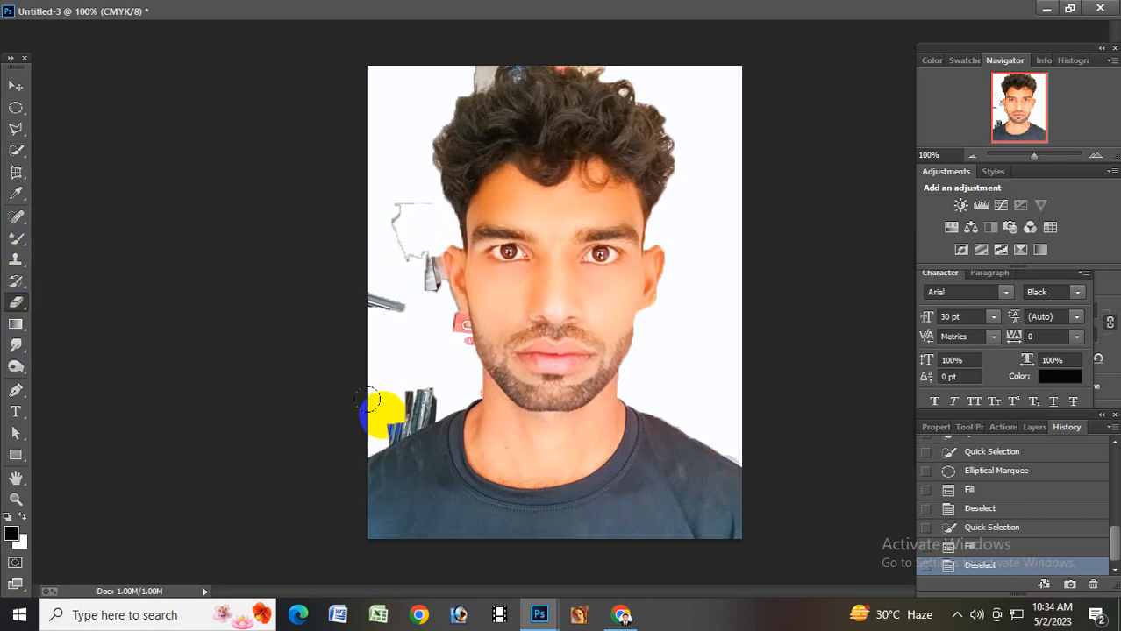
left_click_drag(383, 415, 415, 391)
mouse_move(395, 314)
left_mouse_down()
mouse_move(358, 264)
mouse_move(396, 222)
mouse_move(418, 194)
left_mouse_up()
left_click_drag(411, 274, 430, 319)
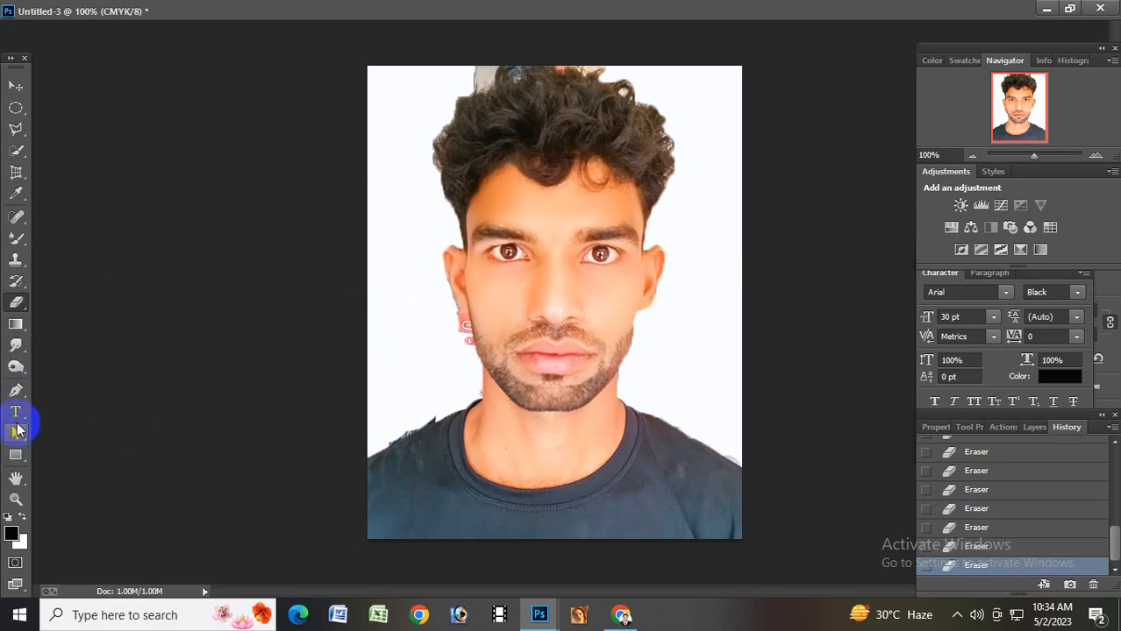
Start a Pen tool path at the image's left edge and trace the shoulder up to the shirt collar
left_click(16, 391)
left_click(559, 413, "ctrl")
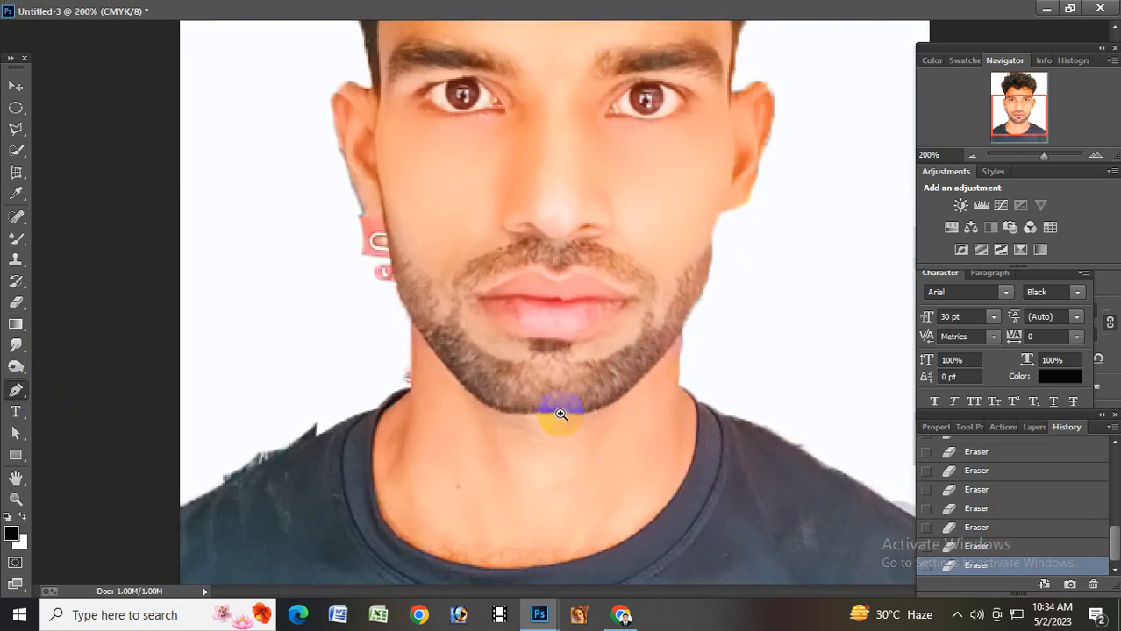
left_click(181, 513)
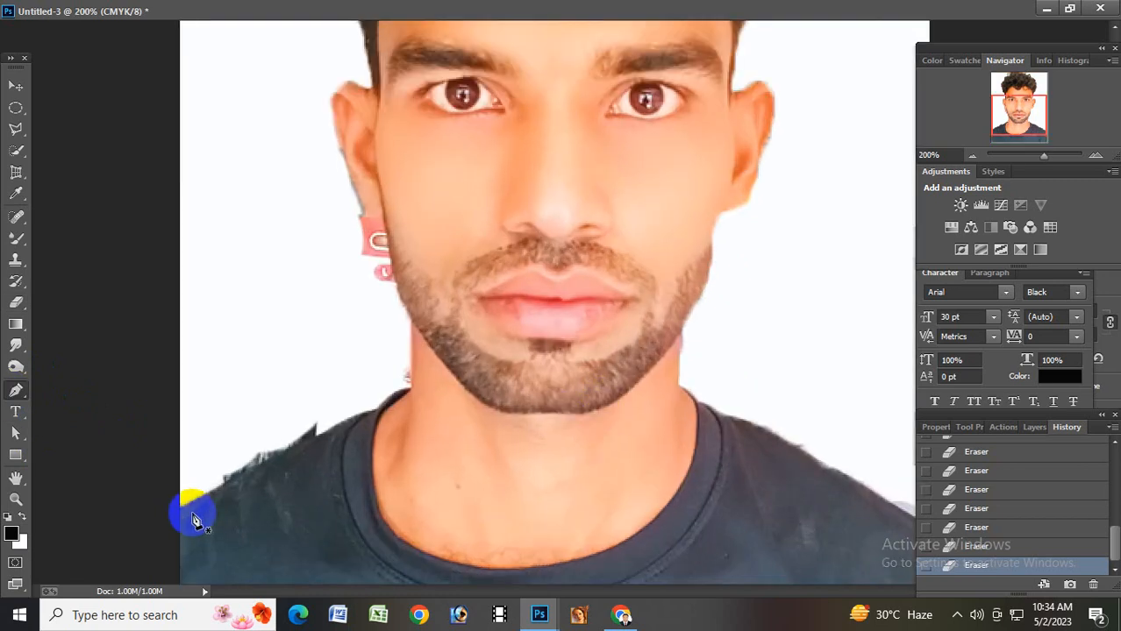
left_click(334, 430)
left_click(371, 413)
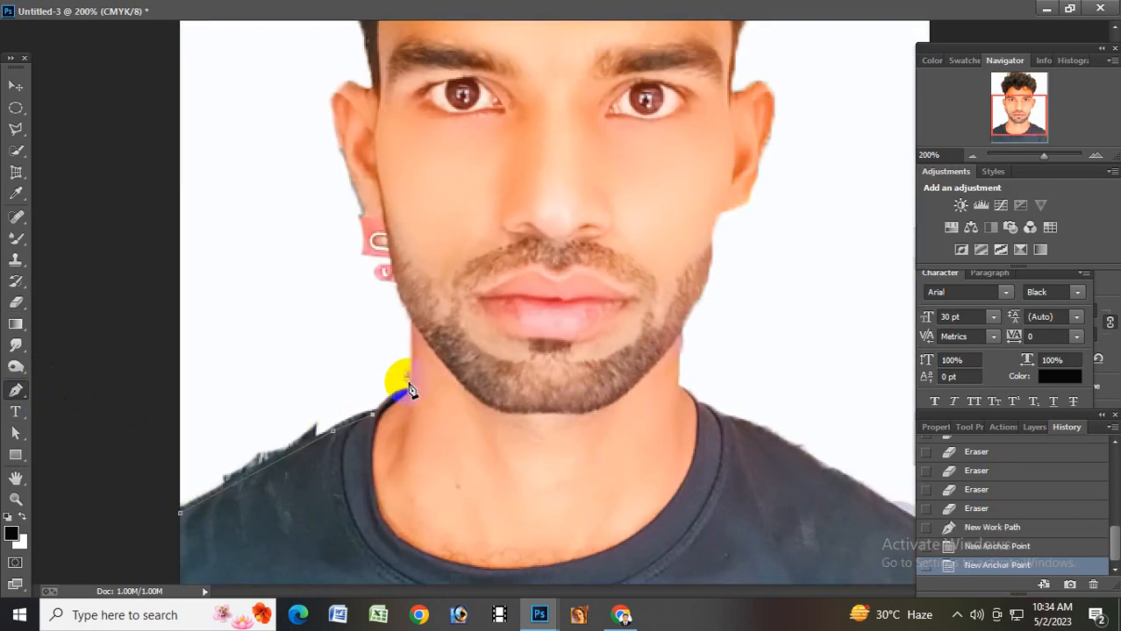
Continue the path up the neck and jaw and around the ear on the image's left side
left_click_drag(420, 386, 362, 190)
left_click(361, 180)
left_click(364, 204, "alt")
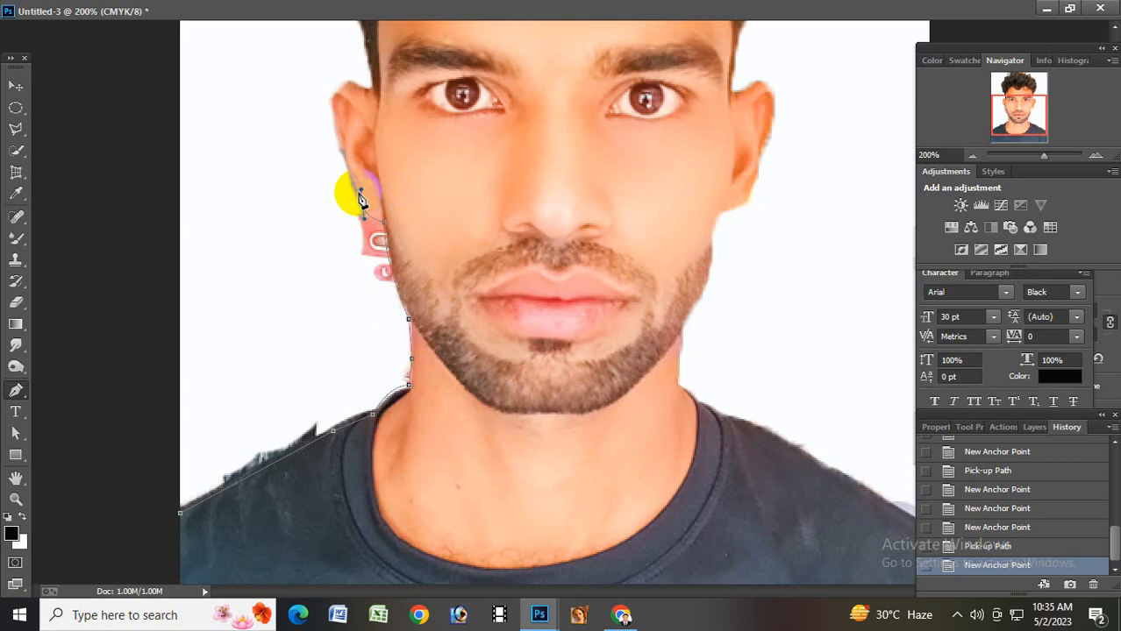
left_click(345, 163)
left_click(343, 147)
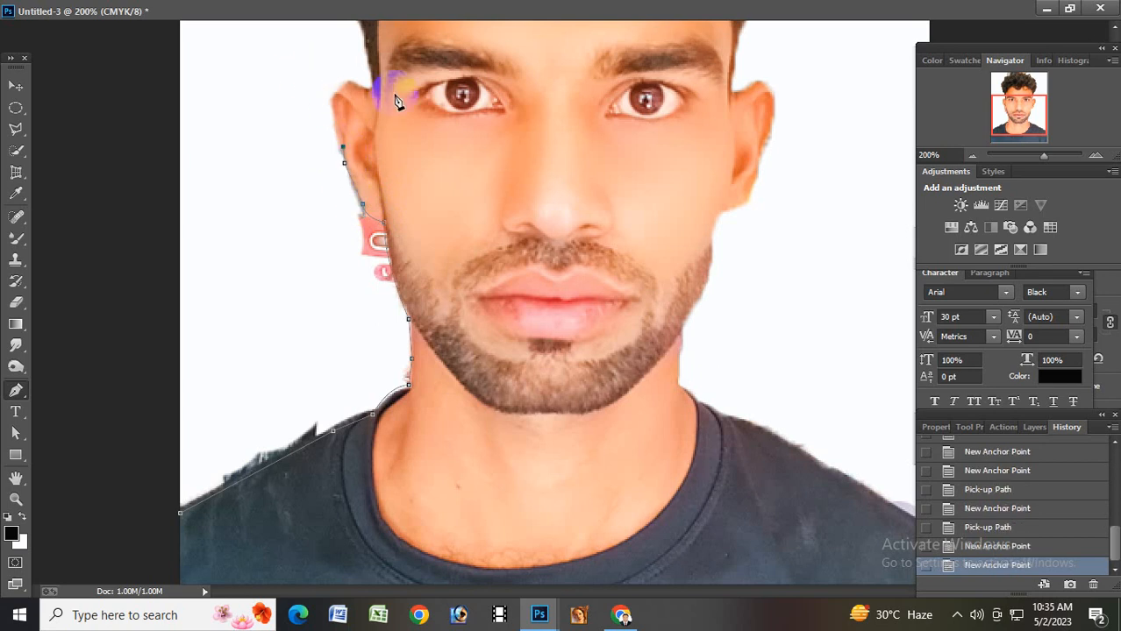
left_click_drag(340, 88, 381, 103)
left_click(340, 87, "alt")
left_click(368, 91, "alt")
key("space")
key("ctrl+minus")
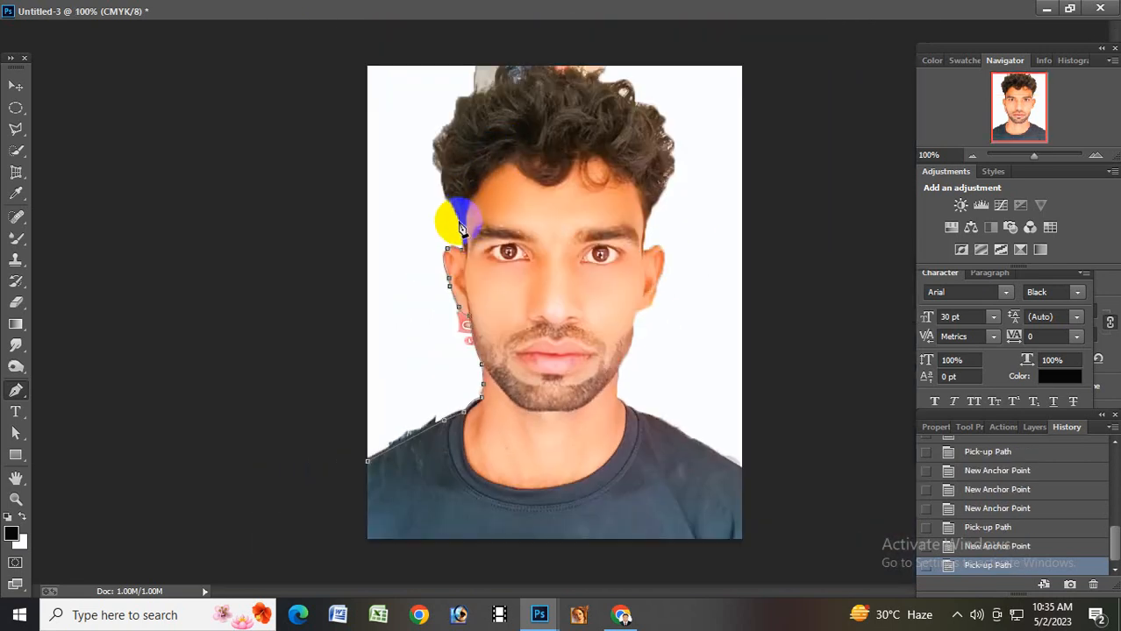
Trace the path from the left-hand temple in smooth curves over the hair and down its right-hand side
left_click(463, 230)
left_click(454, 208)
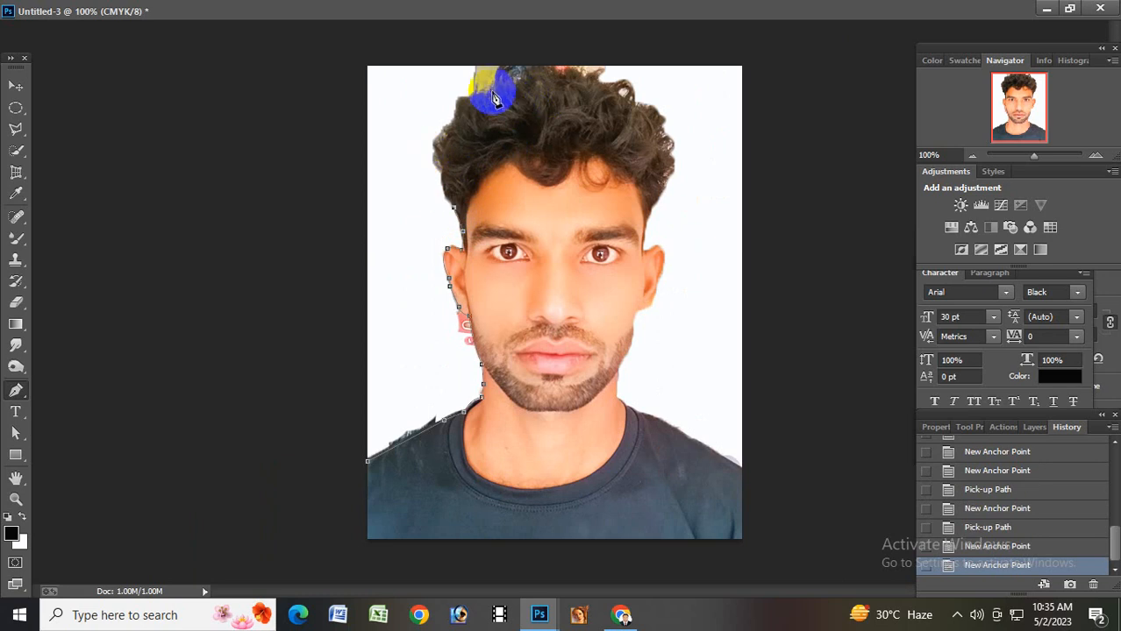
left_click_drag(492, 86, 570, 50)
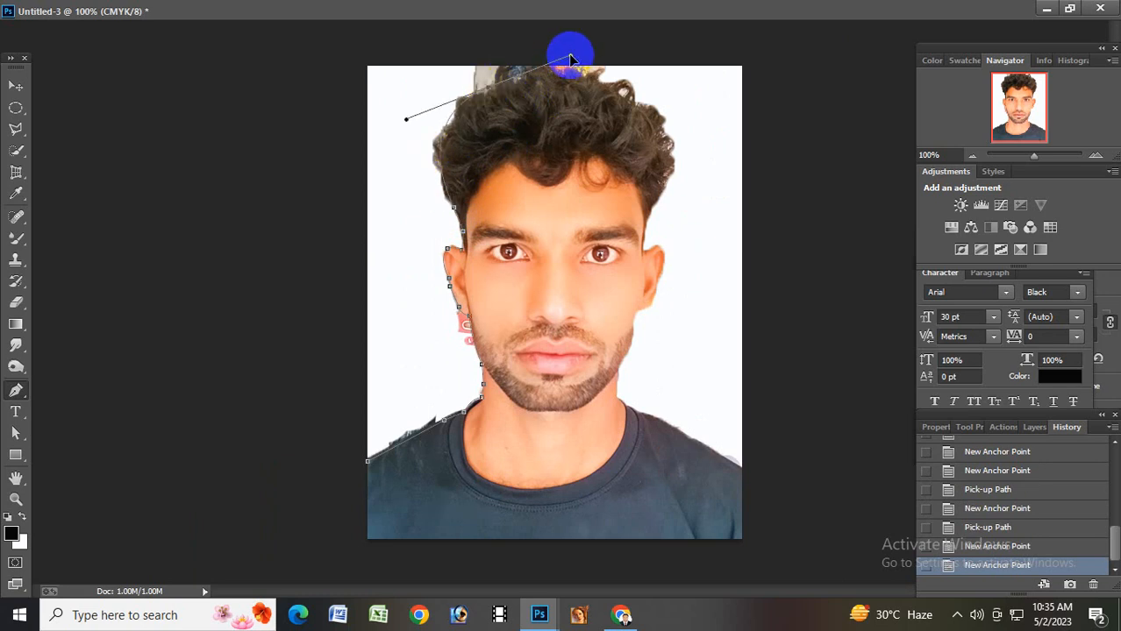
left_click(496, 83, "alt")
left_click_drag(651, 117, 728, 193)
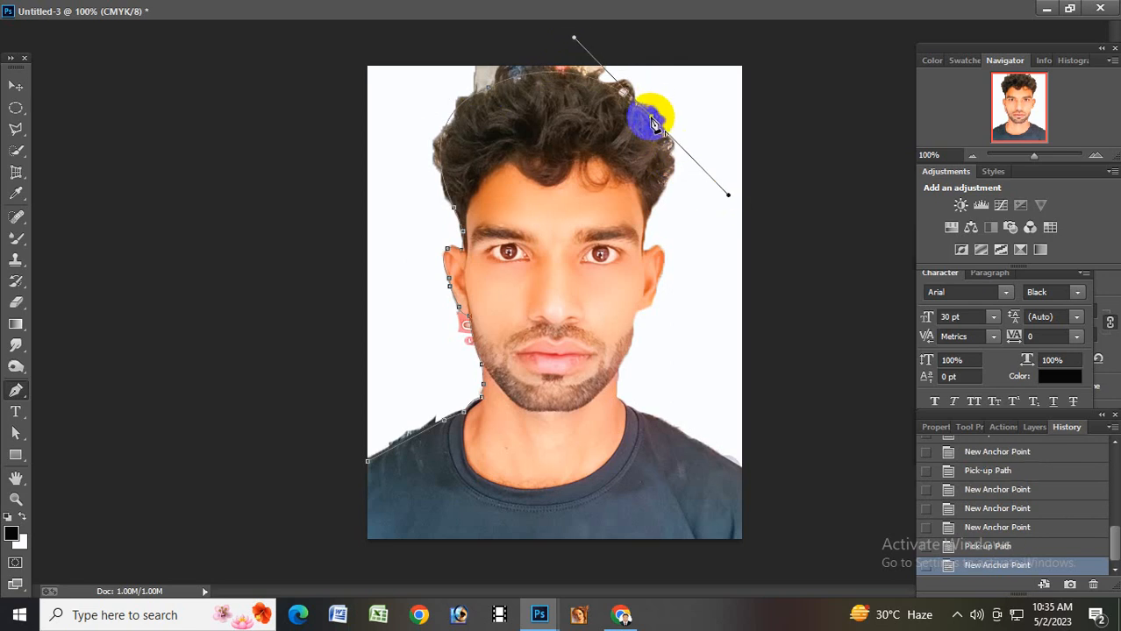
left_click(653, 118, "alt")
left_click_drag(659, 208, 642, 257)
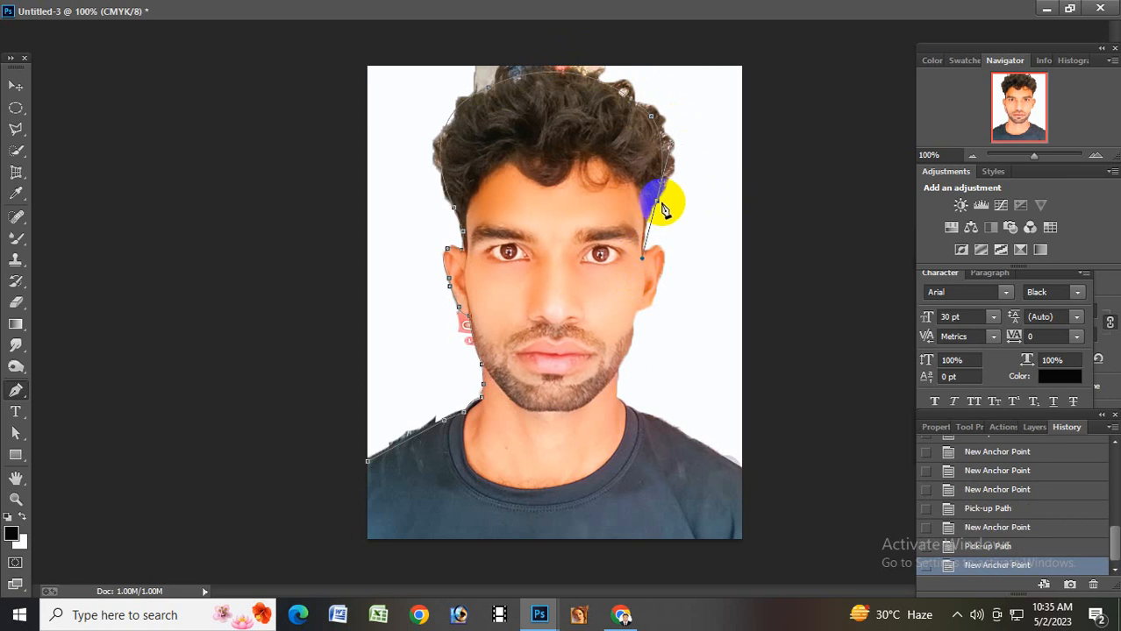
left_click(658, 201, "alt")
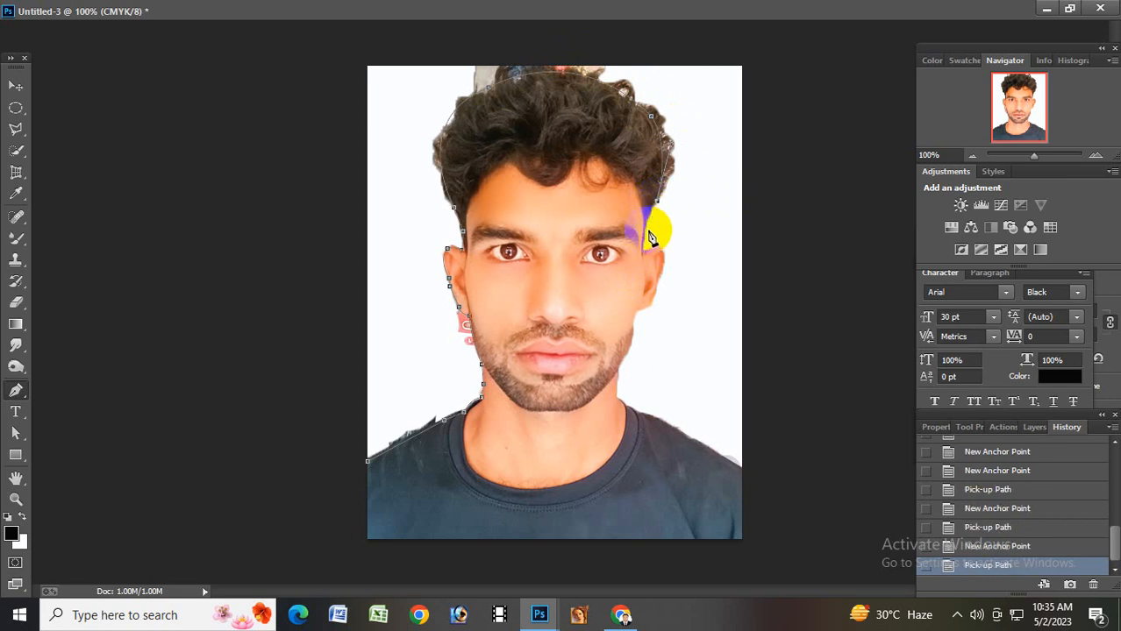
Continue the path from the sideburn around the ear on the image's right side to below the earlobe
left_click(648, 231)
left_click(647, 245)
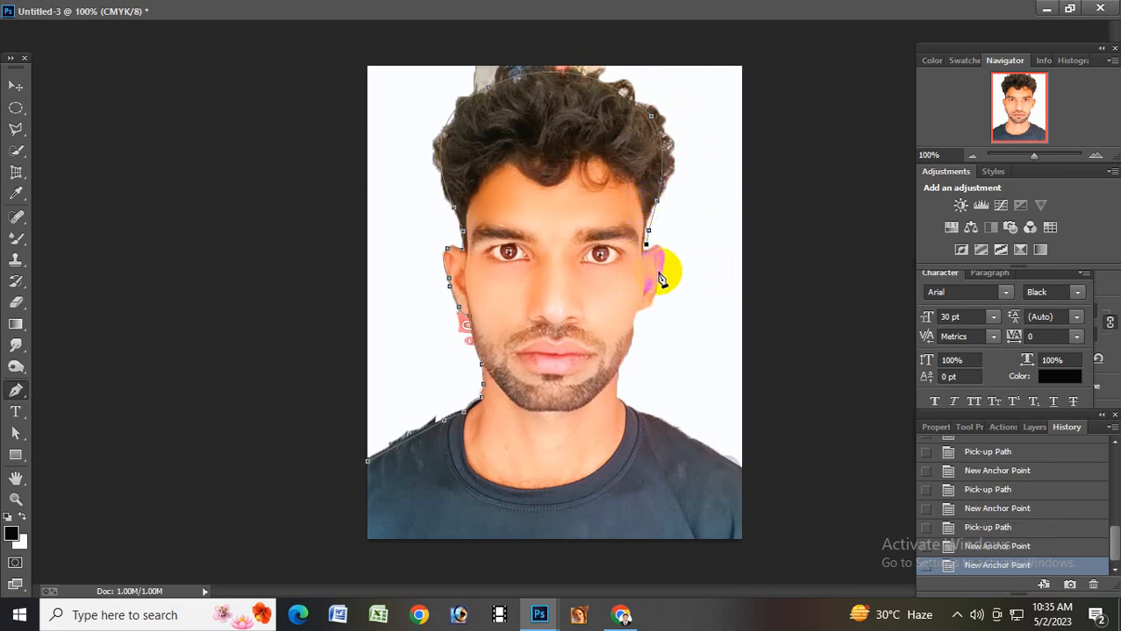
left_click_drag(663, 274, 660, 307)
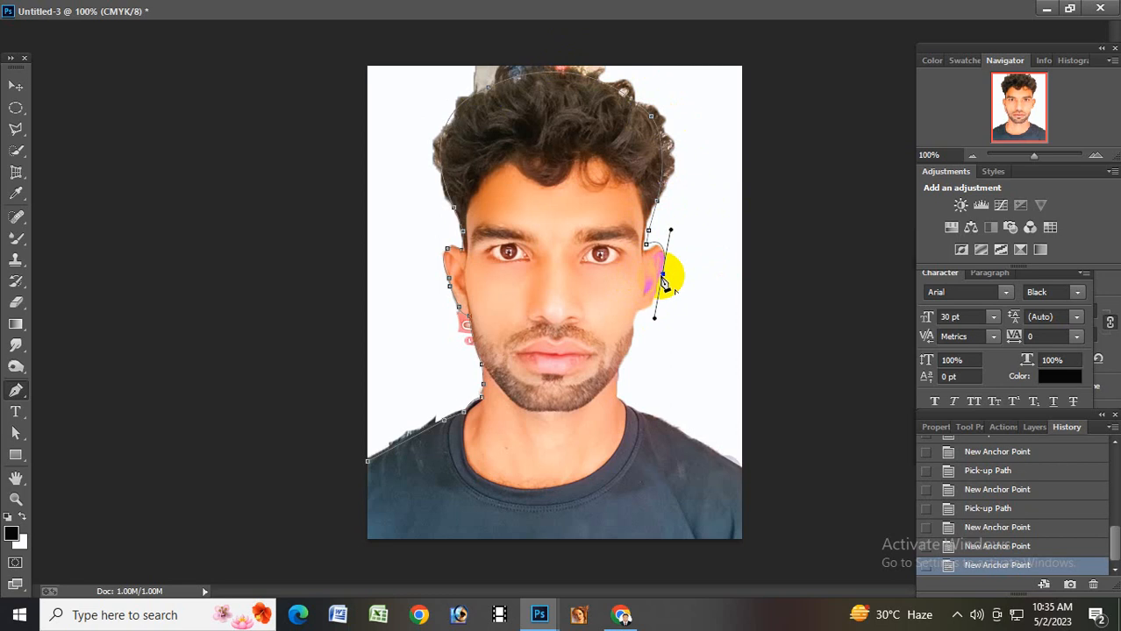
left_click(663, 275, "alt")
left_click(655, 296)
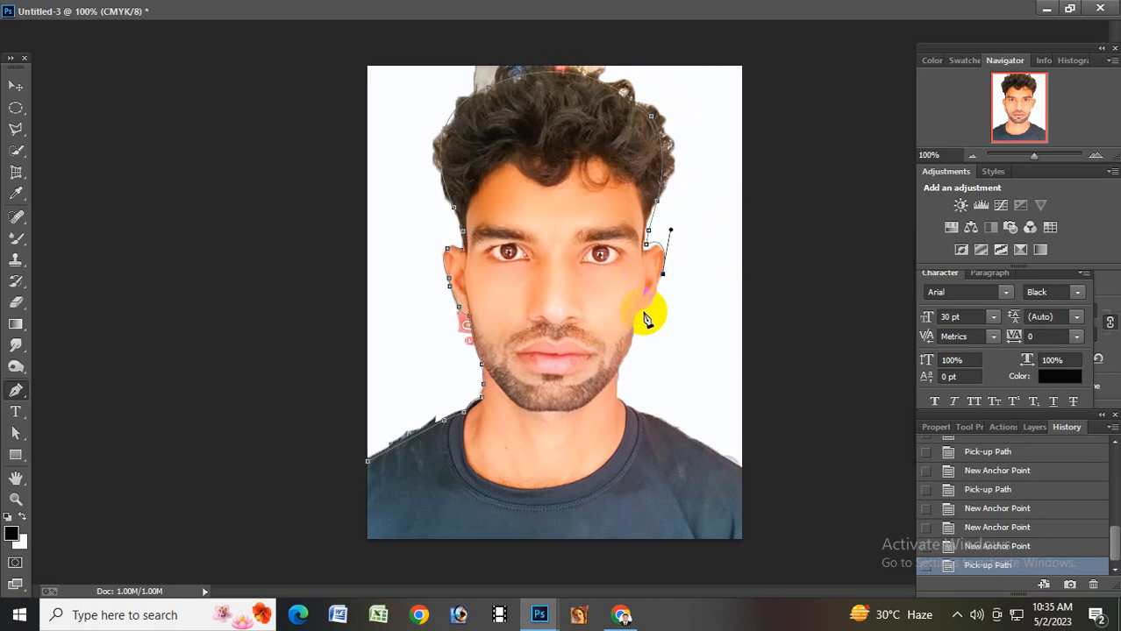
left_click_drag(638, 312, 619, 317)
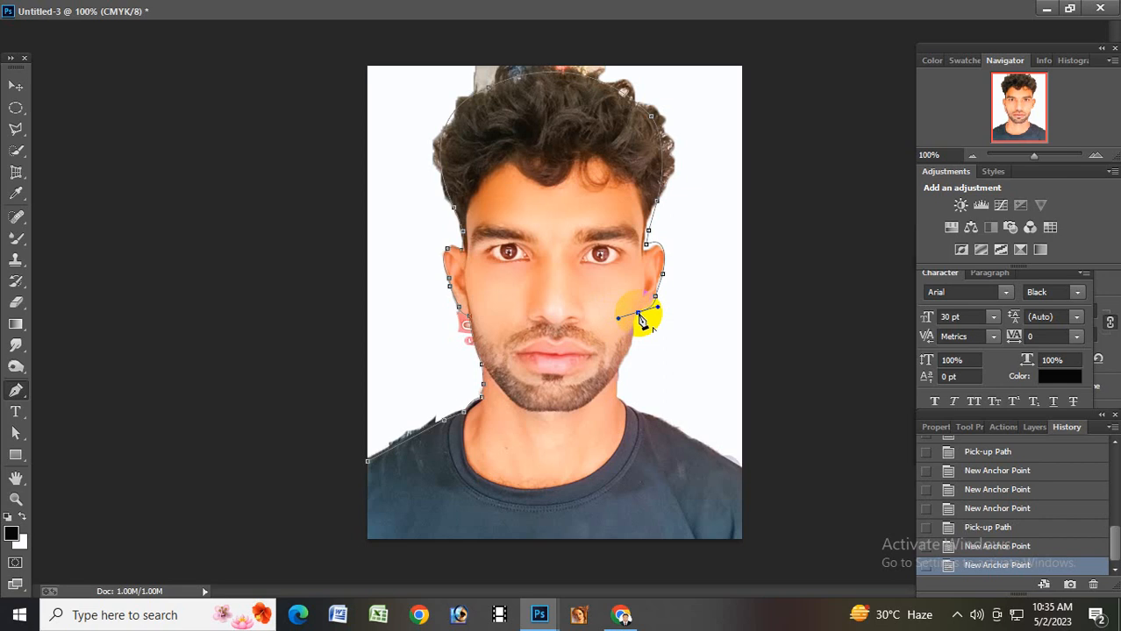
left_click(639, 313, "alt")
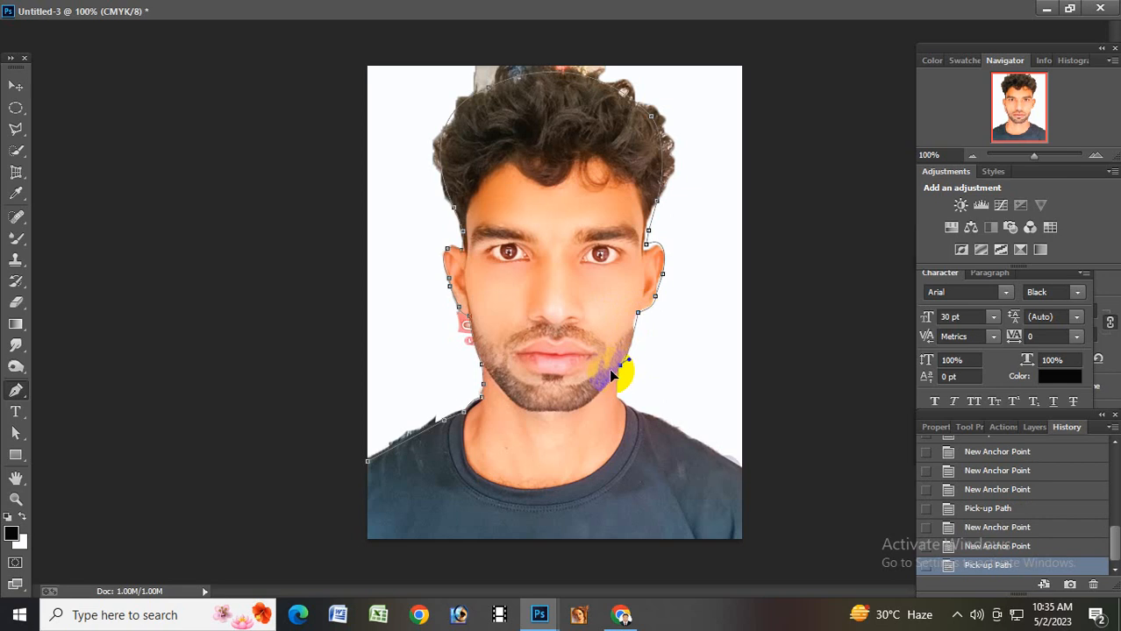
Trace the path down the right-hand jaw and neck and along the shoulder to the image's right edge
left_click_drag(623, 366, 624, 372)
left_click(621, 365, "alt")
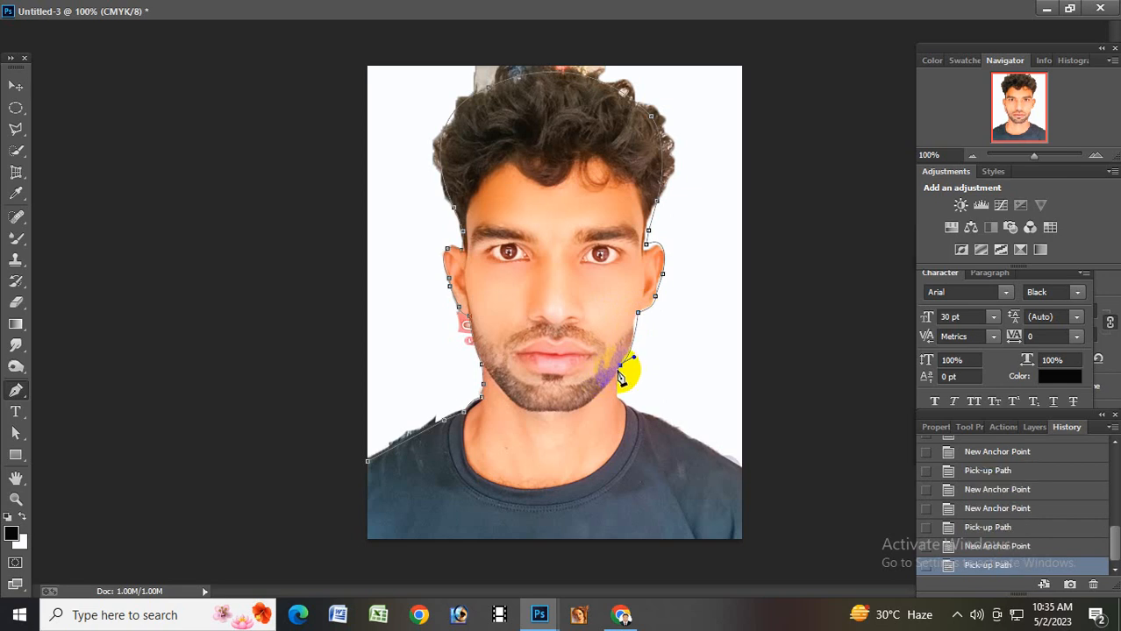
left_click(618, 378)
left_click(618, 399)
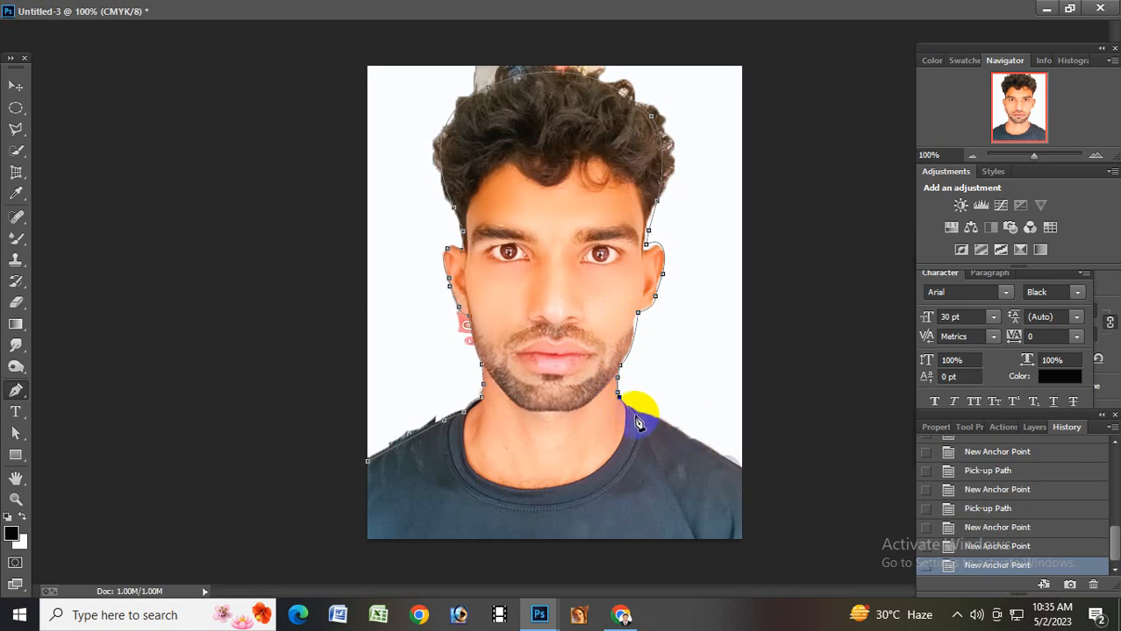
left_click(643, 422)
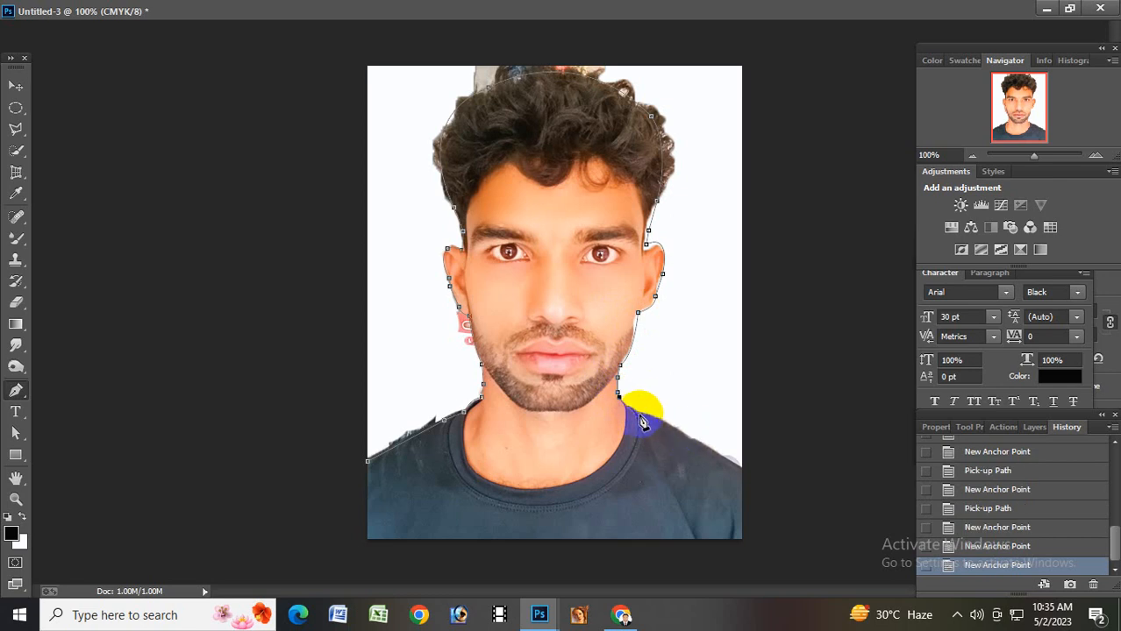
left_click(707, 445)
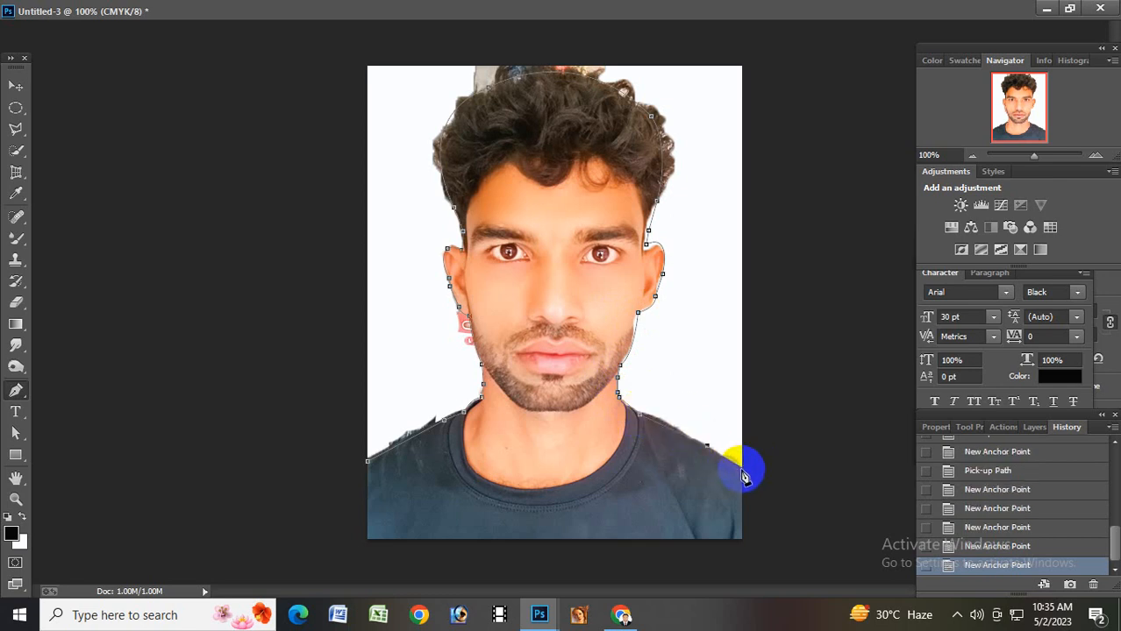
left_click(765, 471, "alt")
left_click(751, 465, "alt")
Carry the path around outside the canvas over the head and close it at the left shoulder's starting point
left_click(767, 237)
left_click_drag(701, 158, 692, 151)
left_click_drag(523, 81, 486, 72)
left_click_drag(352, 106, 350, 111)
left_click_drag(285, 253, 285, 269)
left_click_drag(335, 327, 339, 330)
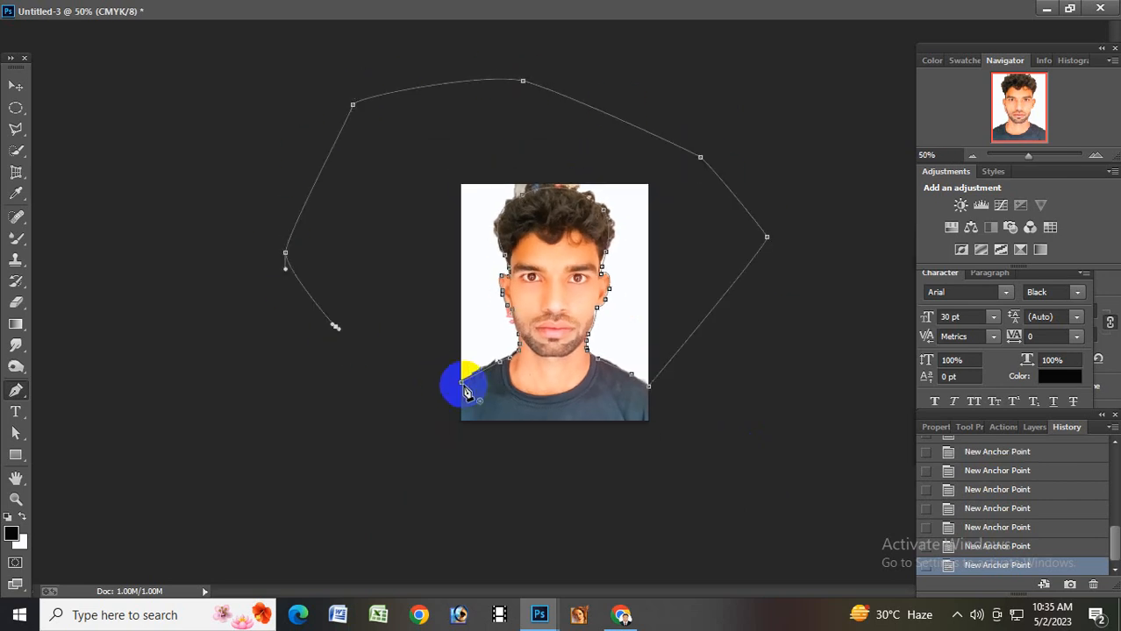
left_click(465, 387)
Convert the closed path to a selection, fill it with the white background colour at 100% opacity and deselect
key("ctrl+Return")
key("shift+F5")
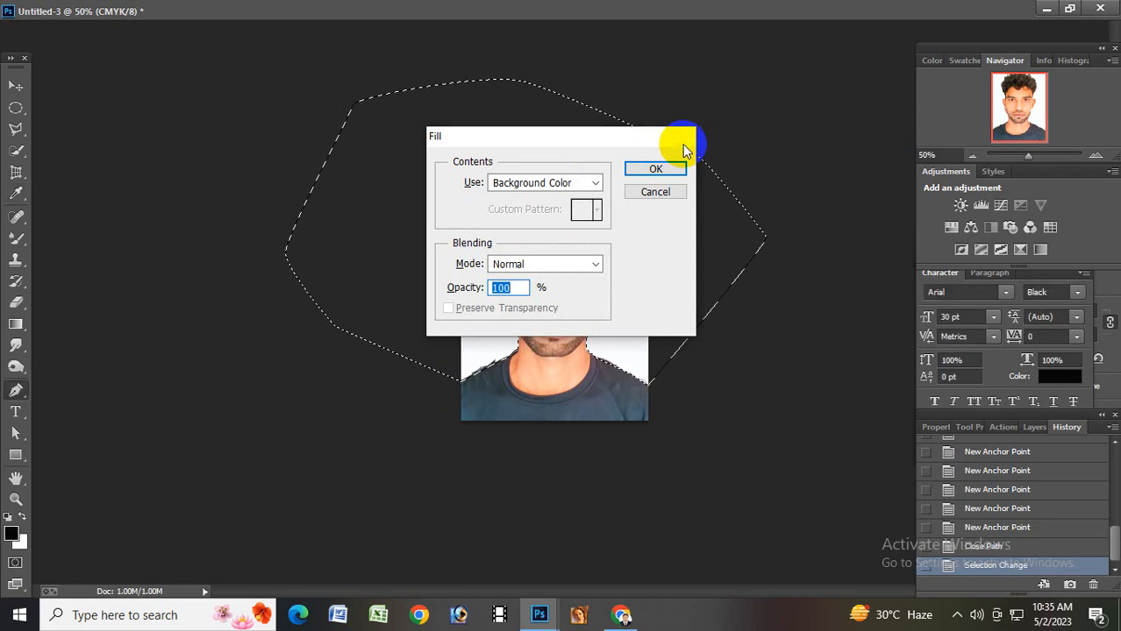
key("Return")
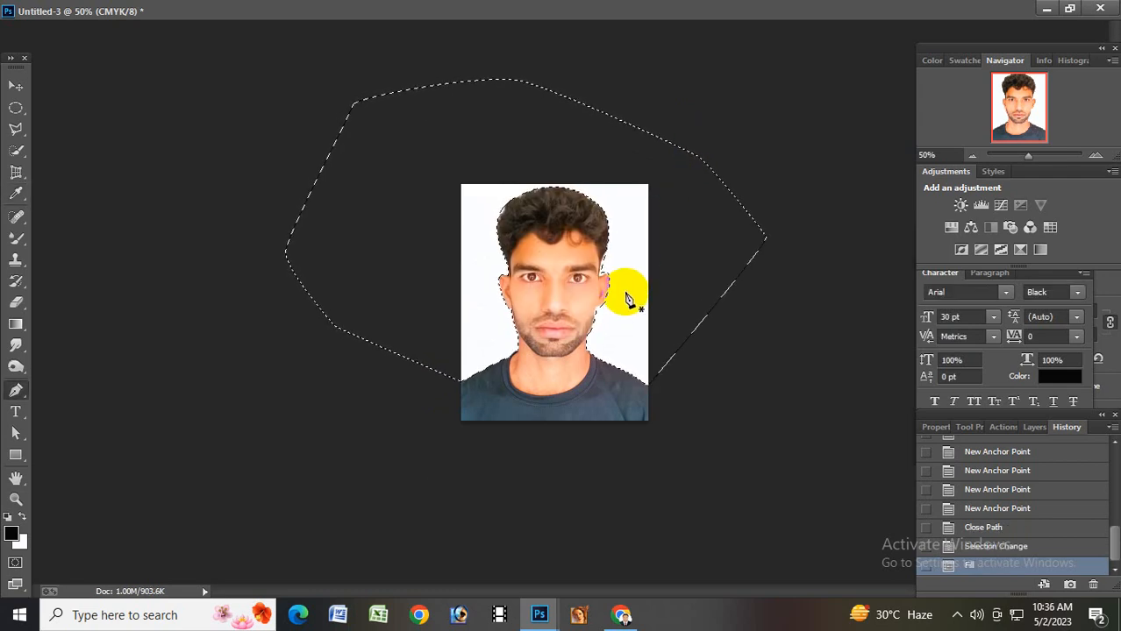
key("ctrl+d")
left_click(669, 410)
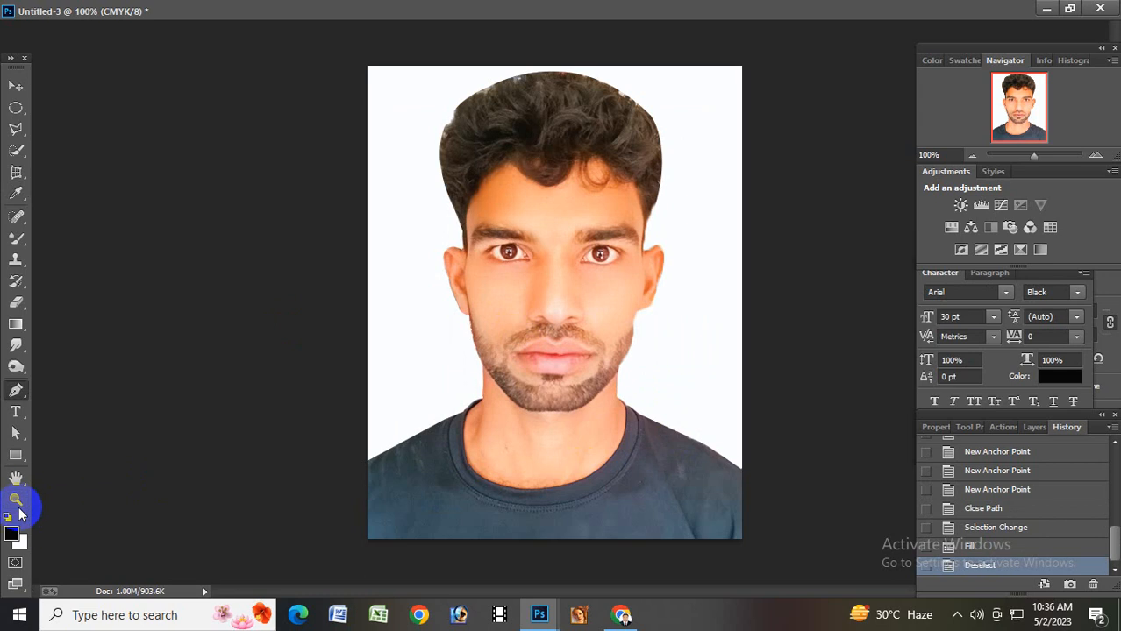
Extend the canvas by .02 inches in both width and height, relative to its current size, with black as the background extension colour
left_click(497, 448, "alt")
left_click(494, 445, "alt")
left_click(1074, 9)
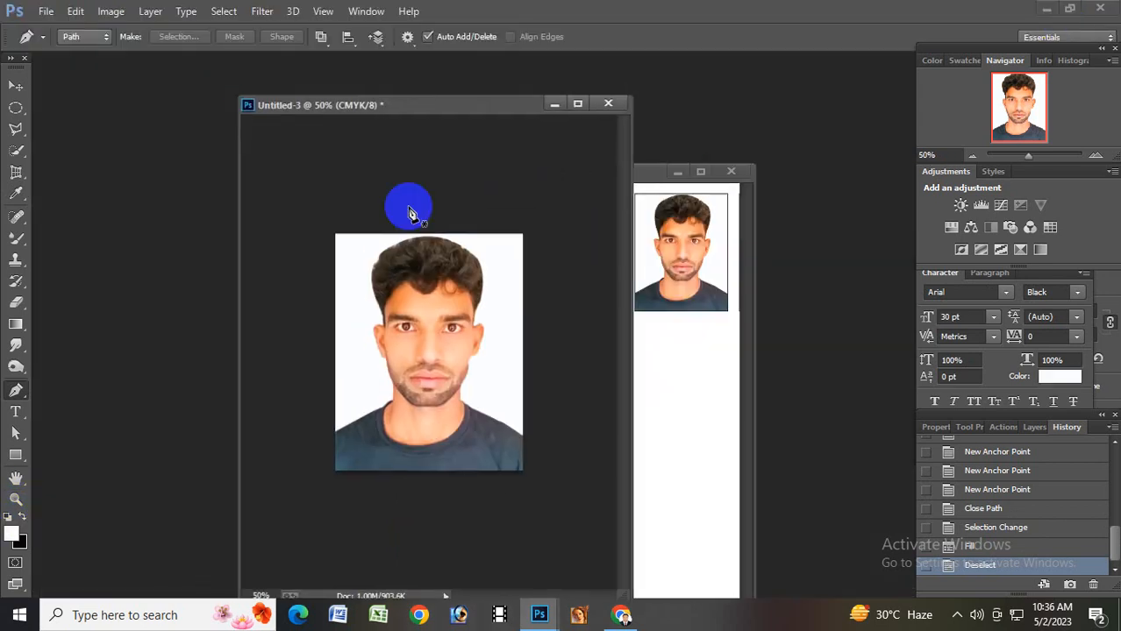
left_click(111, 11)
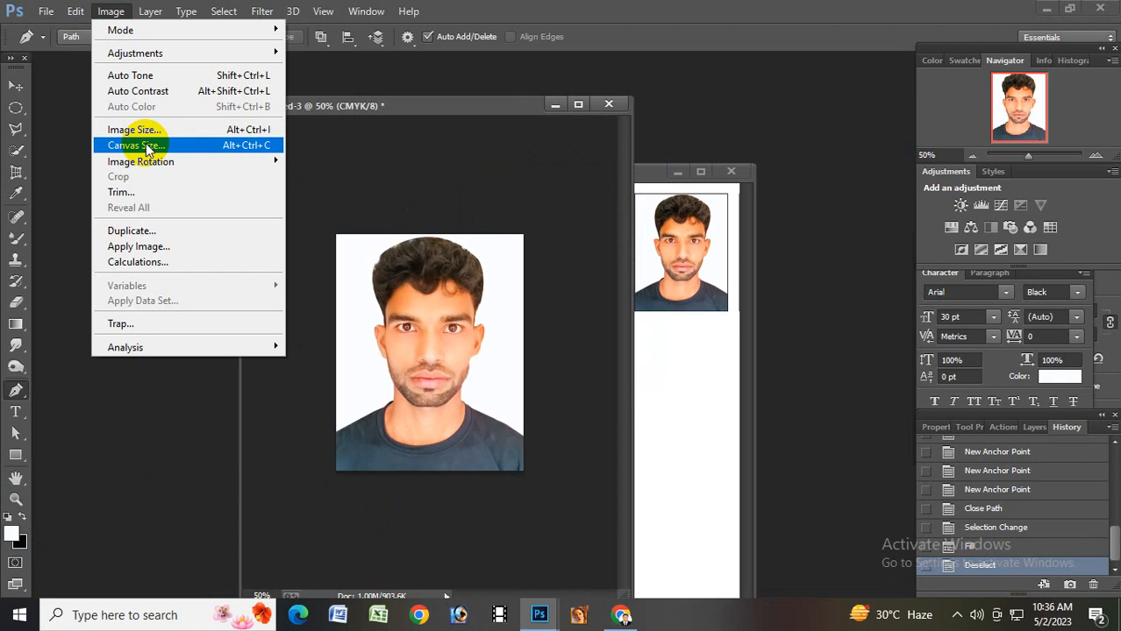
left_click(144, 145)
left_click(711, 224)
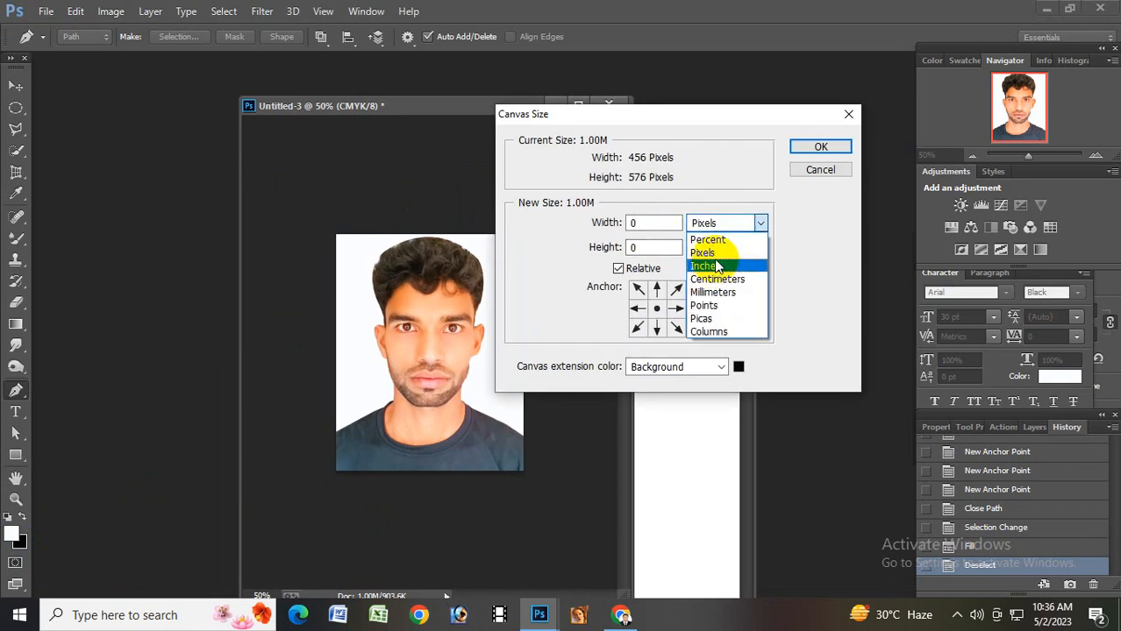
left_click(713, 270)
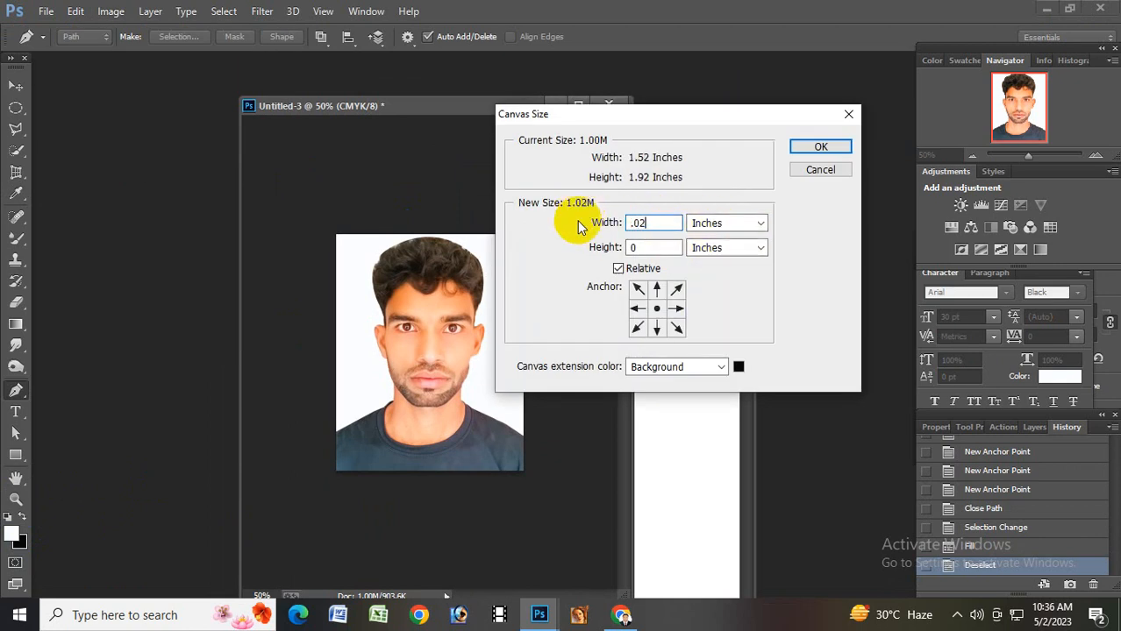
left_click(644, 248)
type(".02")
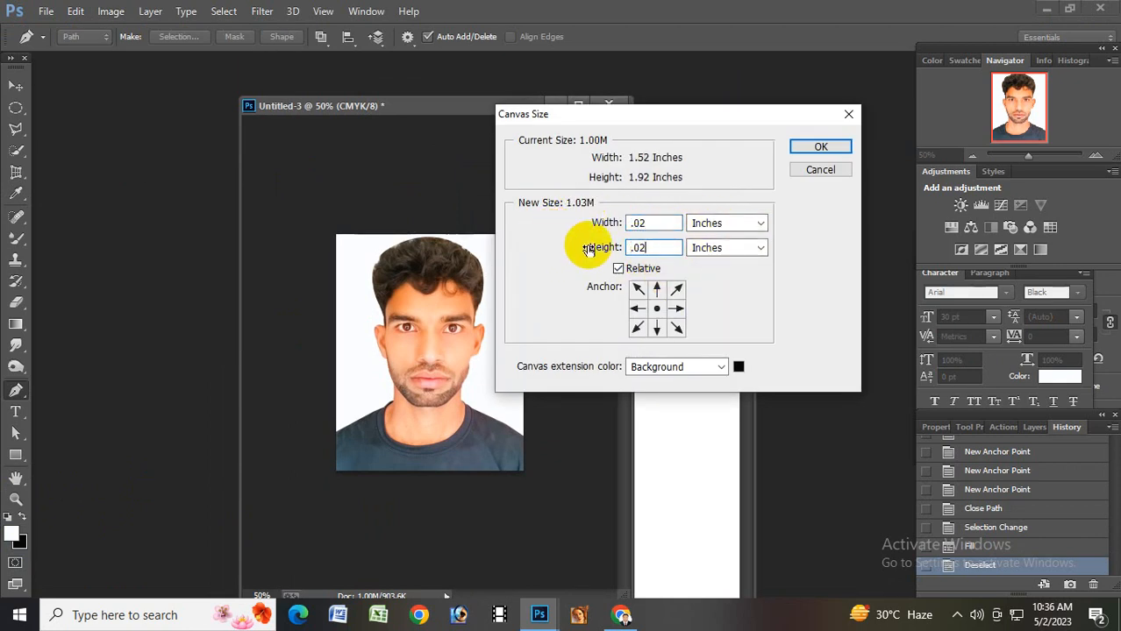
left_click(820, 147)
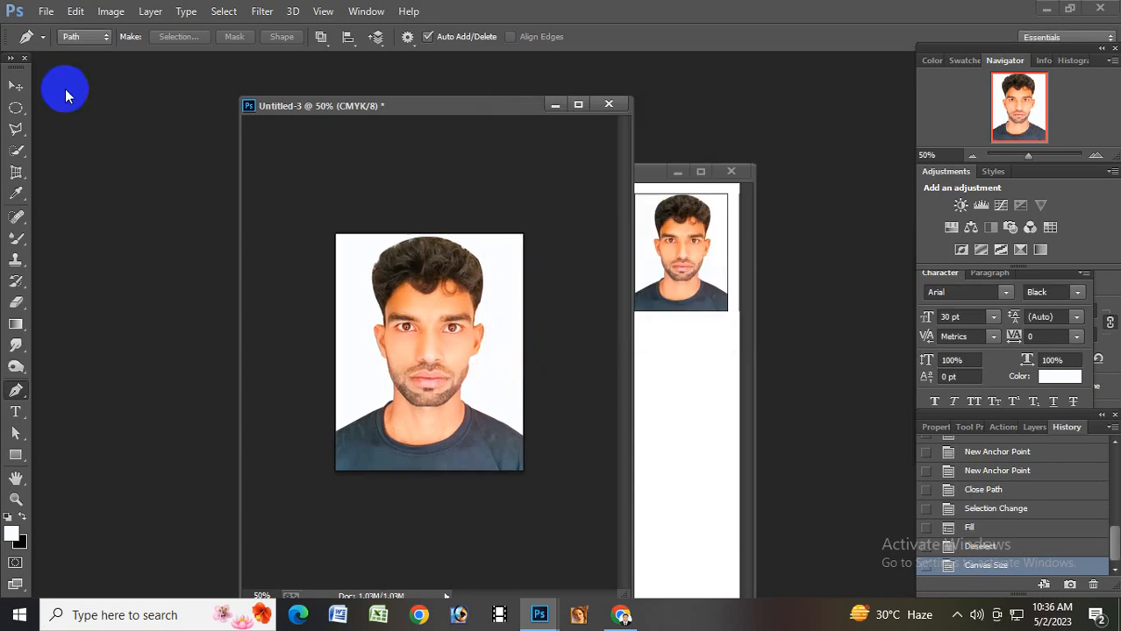
Resize the bordered portrait to a width of 1.52 inches with proportions linked at 300 pixels/inch, and switch to the Move tool
left_click(110, 11)
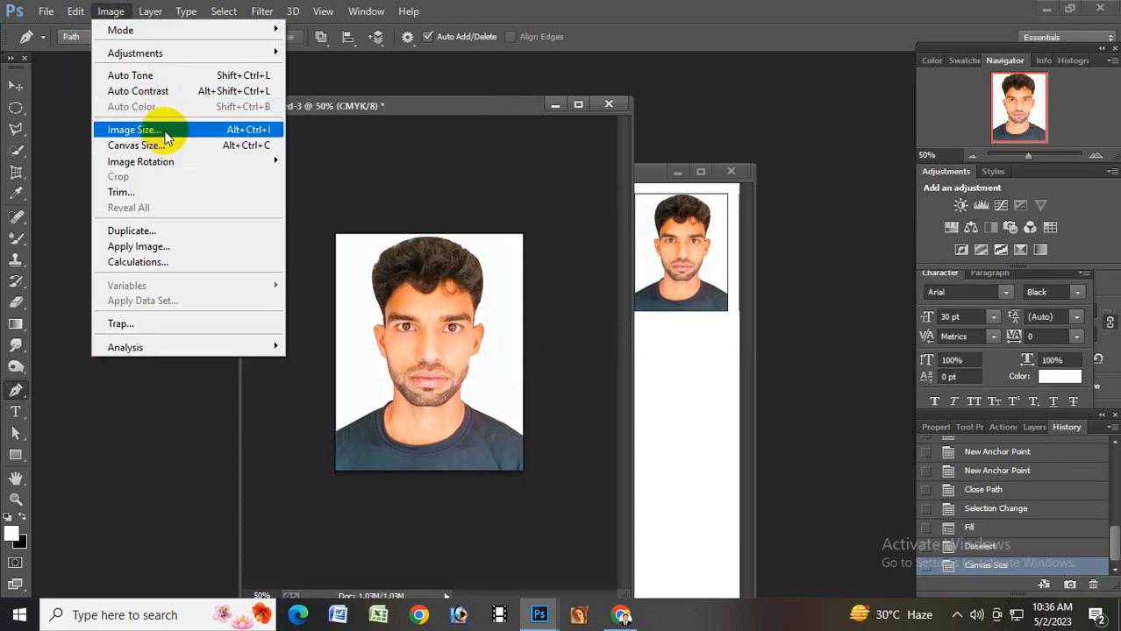
left_click(162, 130)
type("1.52")
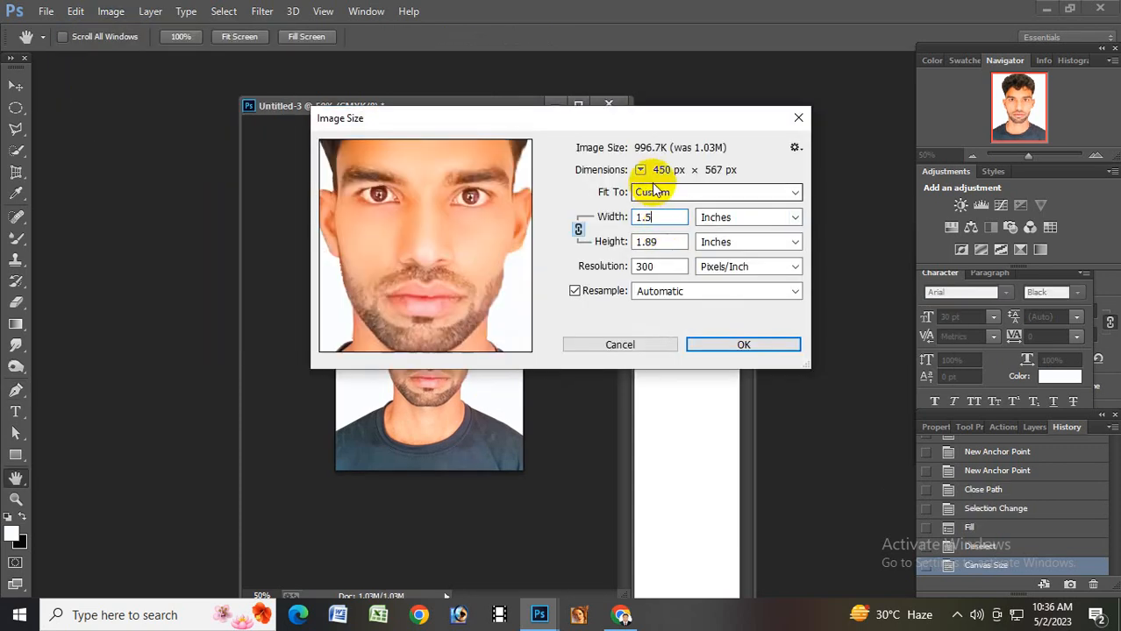
left_click(735, 340)
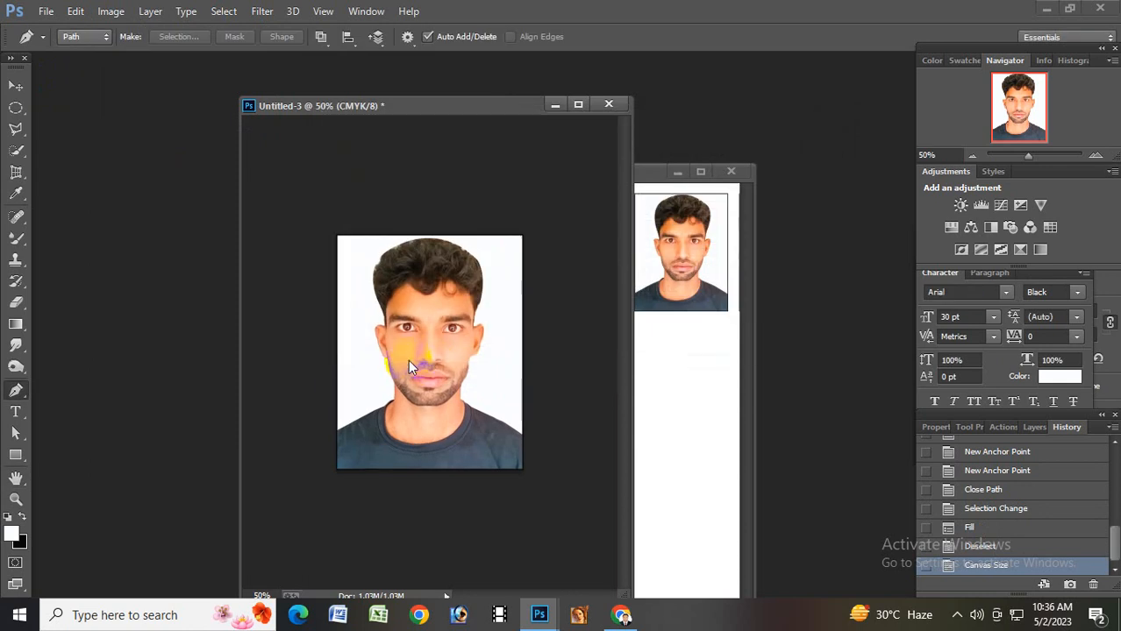
left_click(428, 361)
left_click(16, 86)
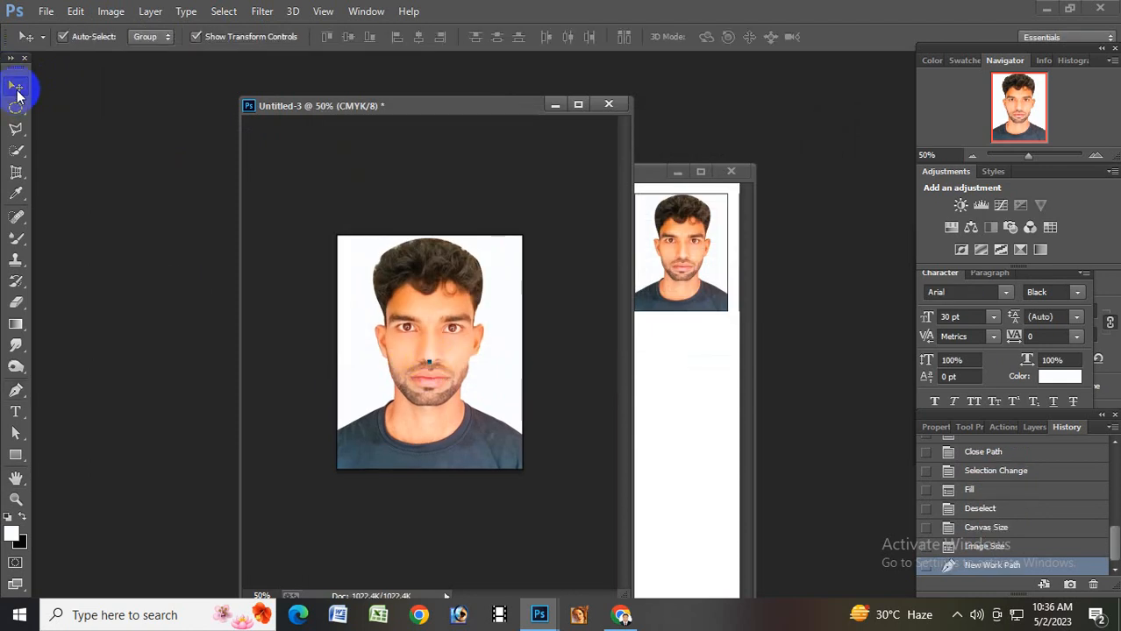
Save the passport photo to the Desktop as a JPEG named 123, accepting the JPEG options, and minimize the editor to show the desktop
left_click(46, 13)
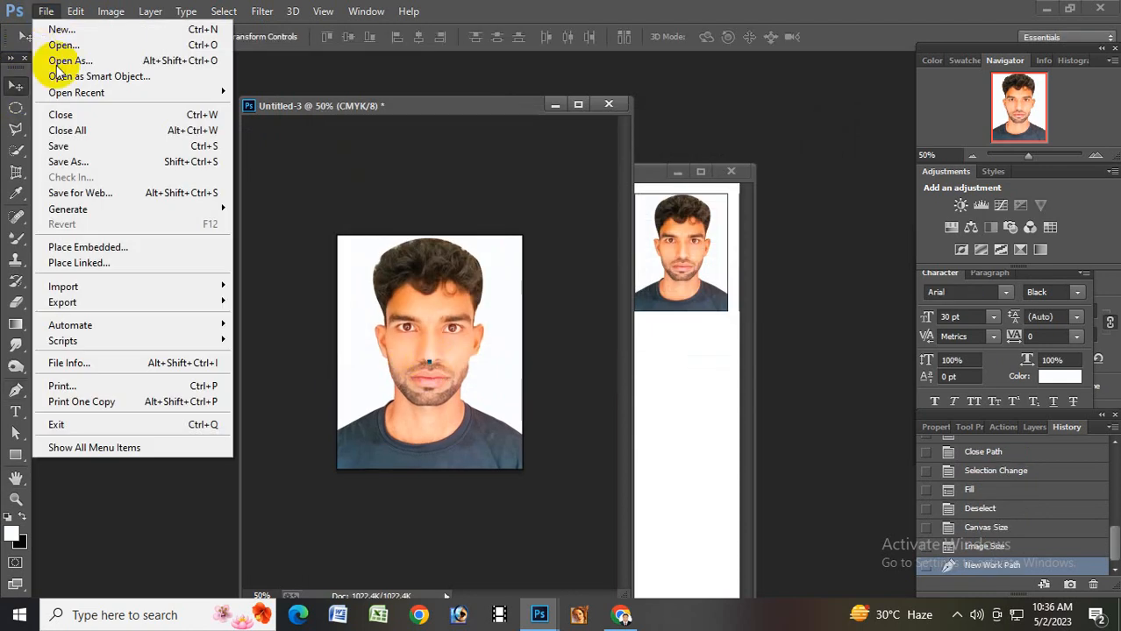
left_click(115, 163)
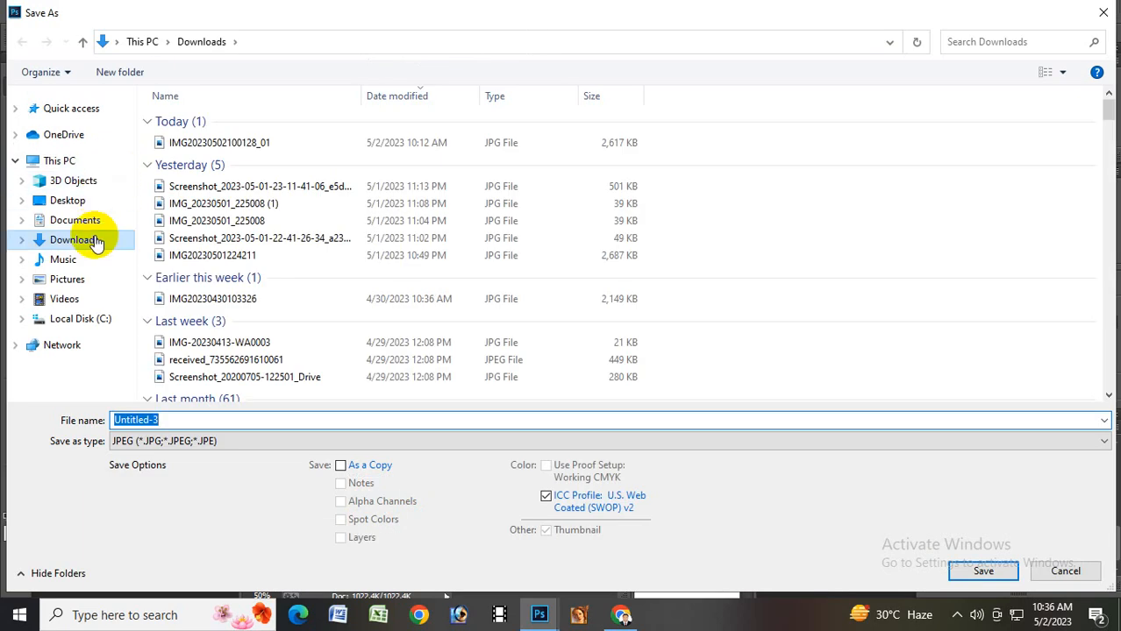
left_click(86, 207)
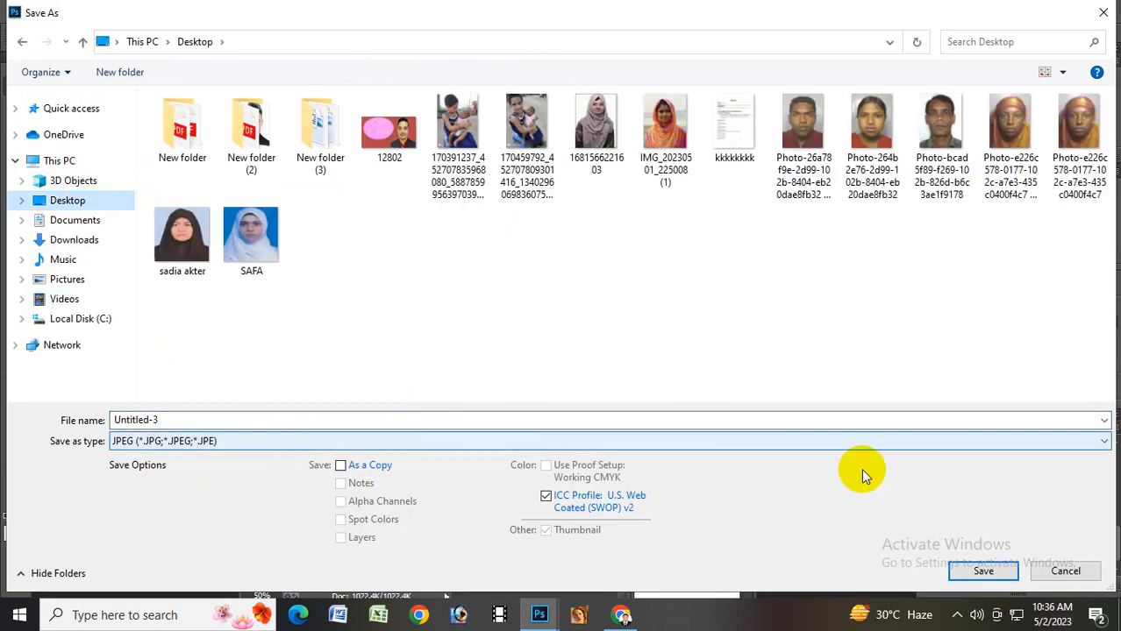
left_click_drag(401, 418, 70, 412)
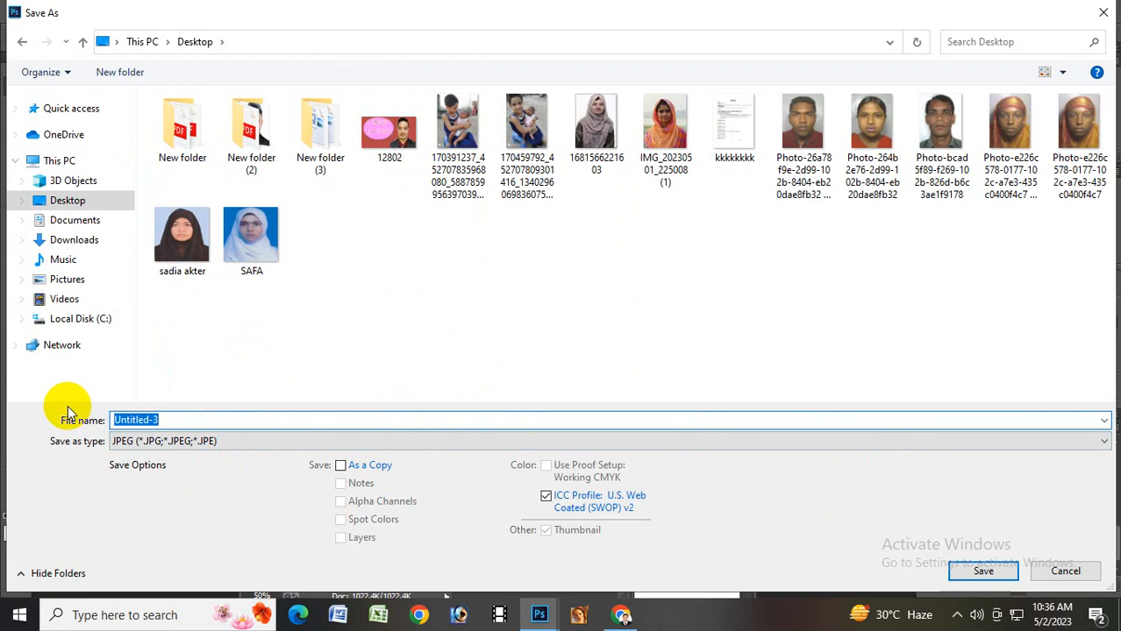
type("123")
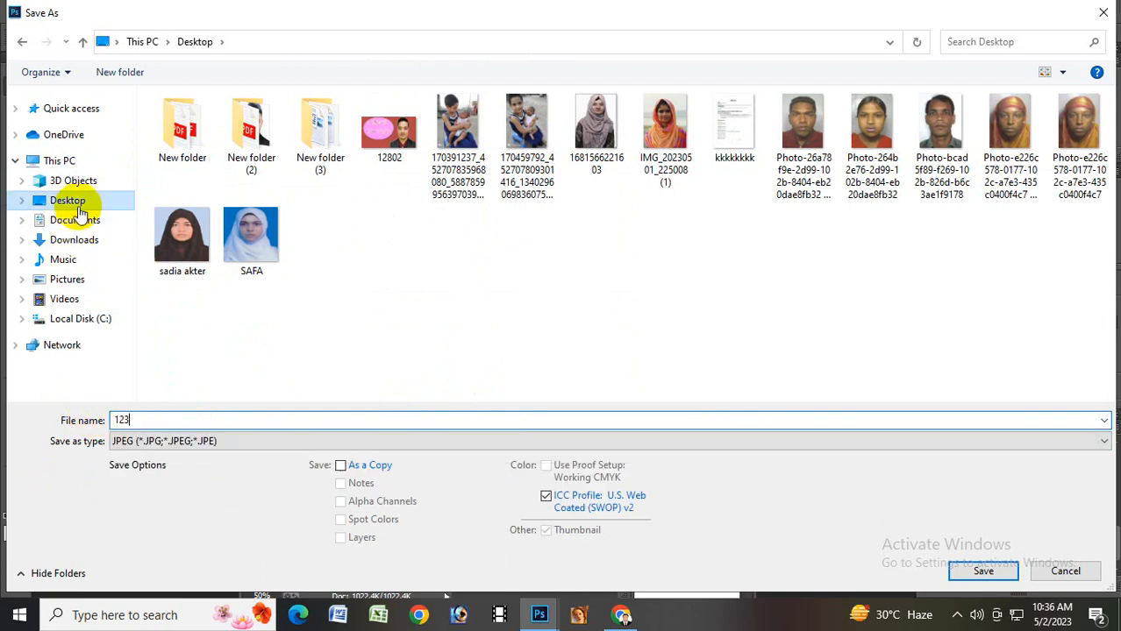
left_click(982, 572)
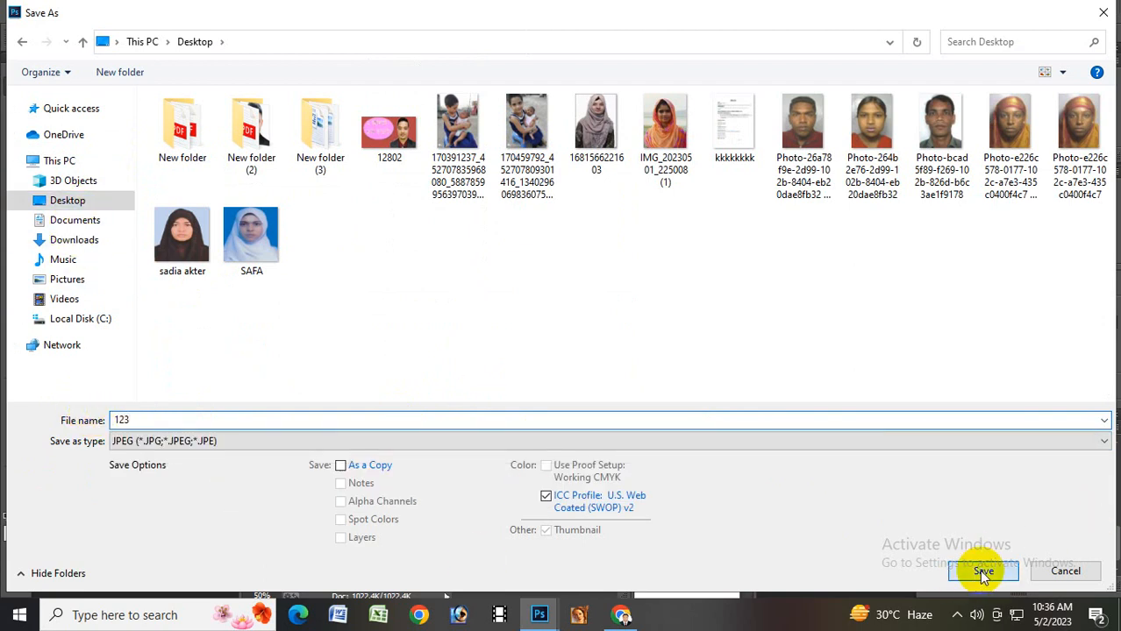
left_click(658, 153)
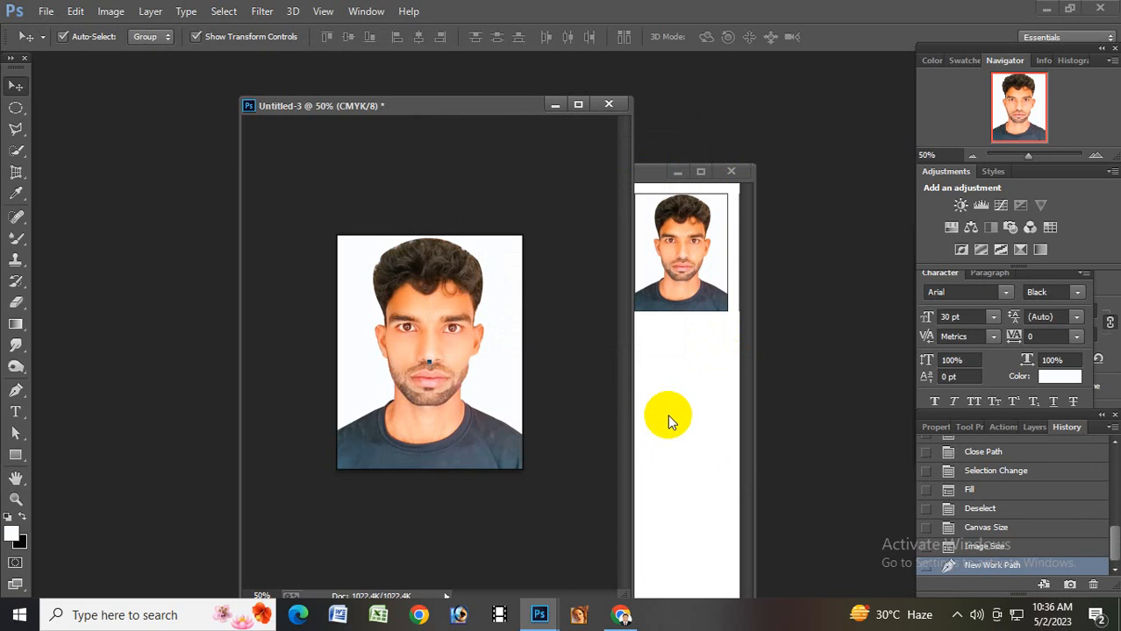
left_click(1042, 9)
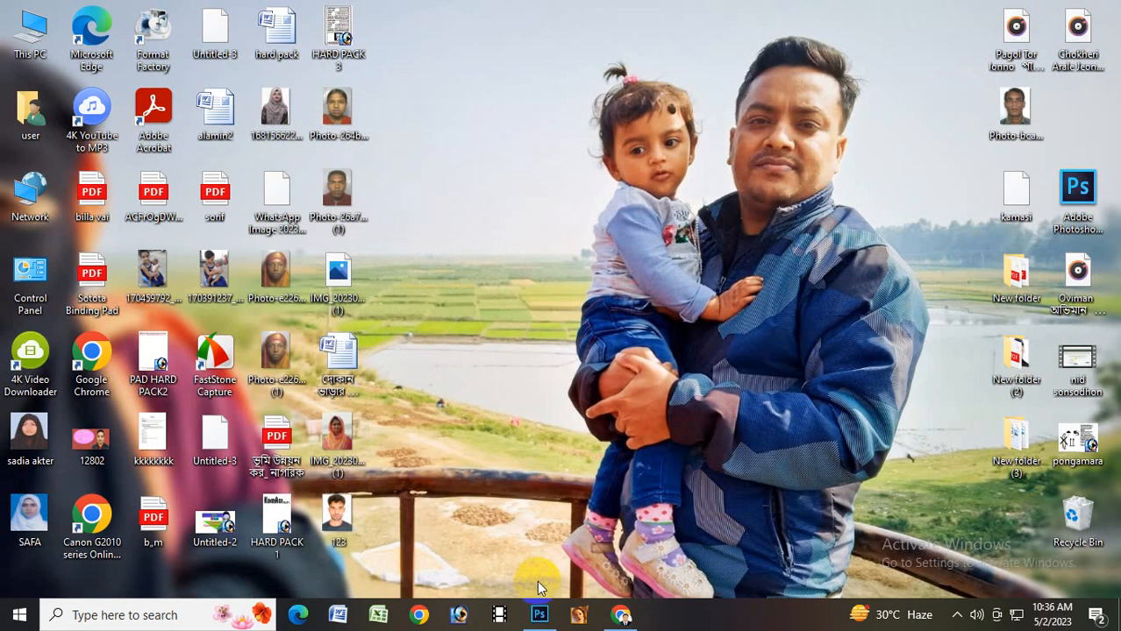